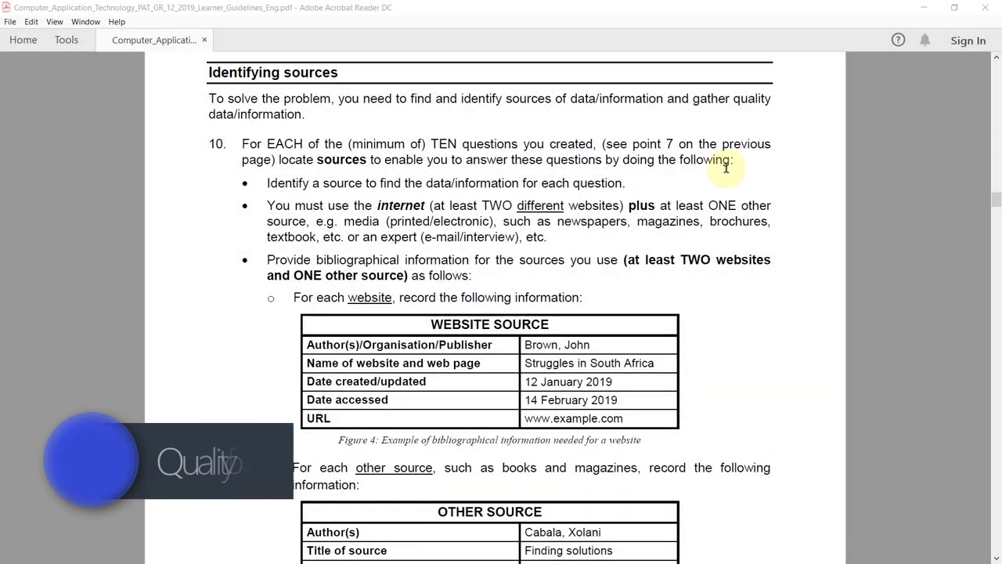
scroll(727, 167, "down", 3)
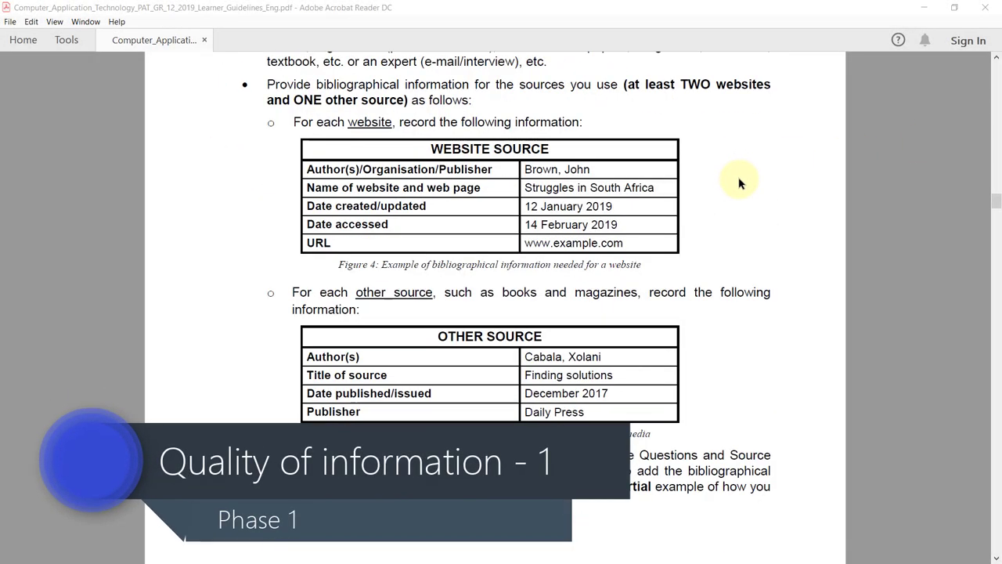
scroll(742, 184, "down", 4)
scroll(742, 184, "down", 4)
scroll(742, 184, "down", 3)
scroll(742, 184, "down", 3)
scroll(740, 182, "down", 3)
scroll(740, 182, "down", 3)
scroll(740, 181, "down", 3)
scroll(740, 182, "down", 3)
scroll(740, 182, "down", 2)
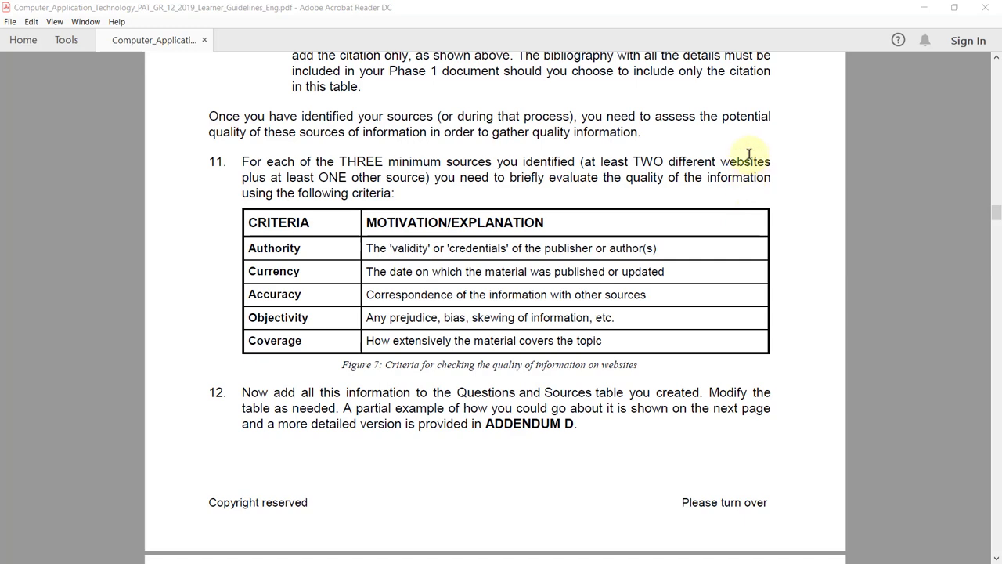
scroll(715, 186, "down", 1)
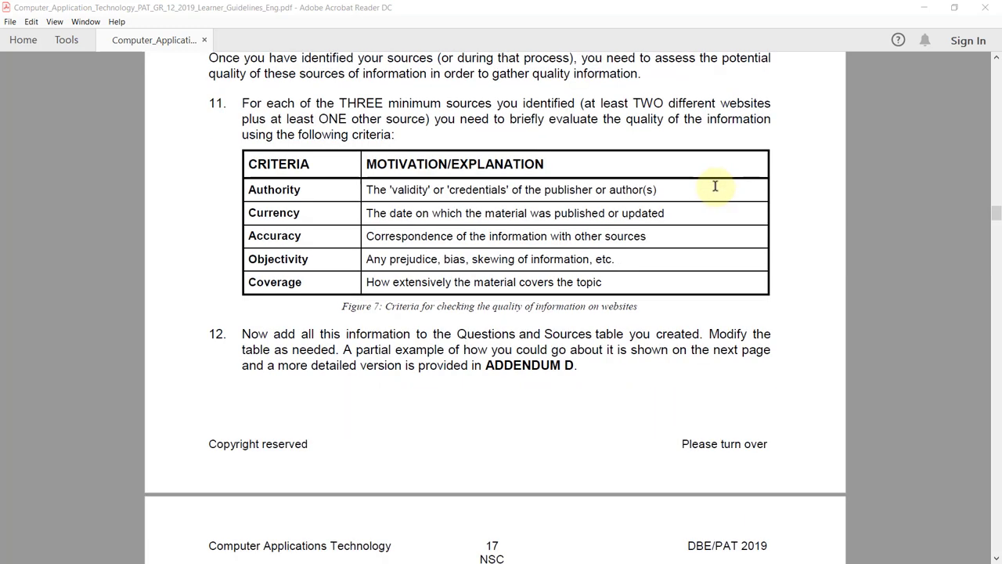
- Highlight the sentences about assessing the quality of sources of information in the guidelines
left_click(997, 59)
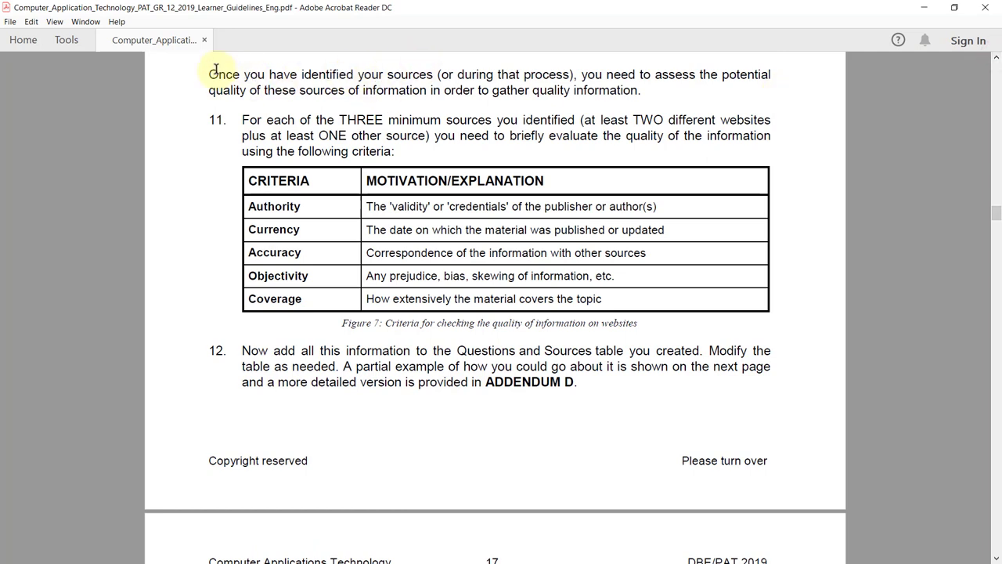
left_click_drag(207, 73, 658, 102)
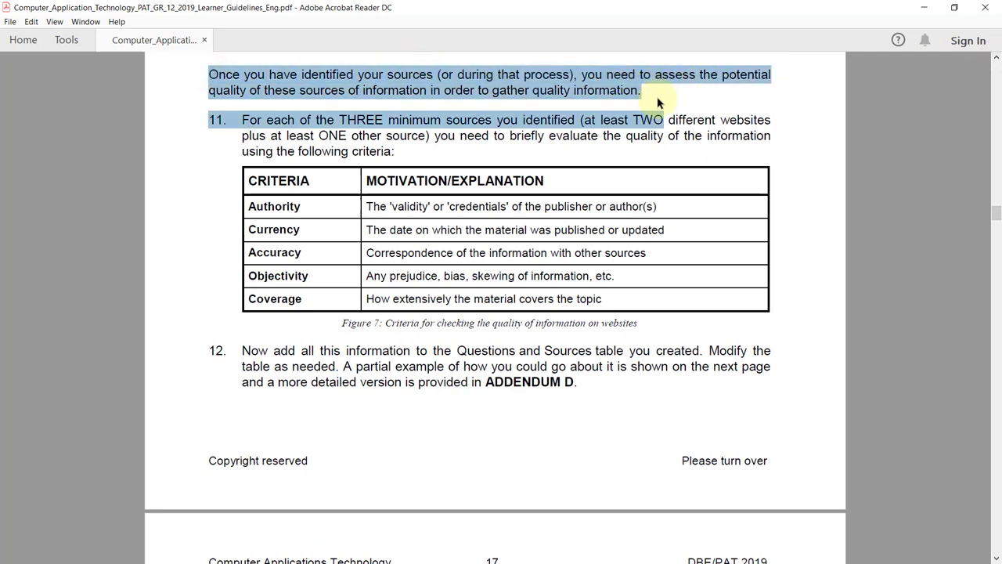
left_click(650, 74)
left_click_drag(208, 90, 427, 90)
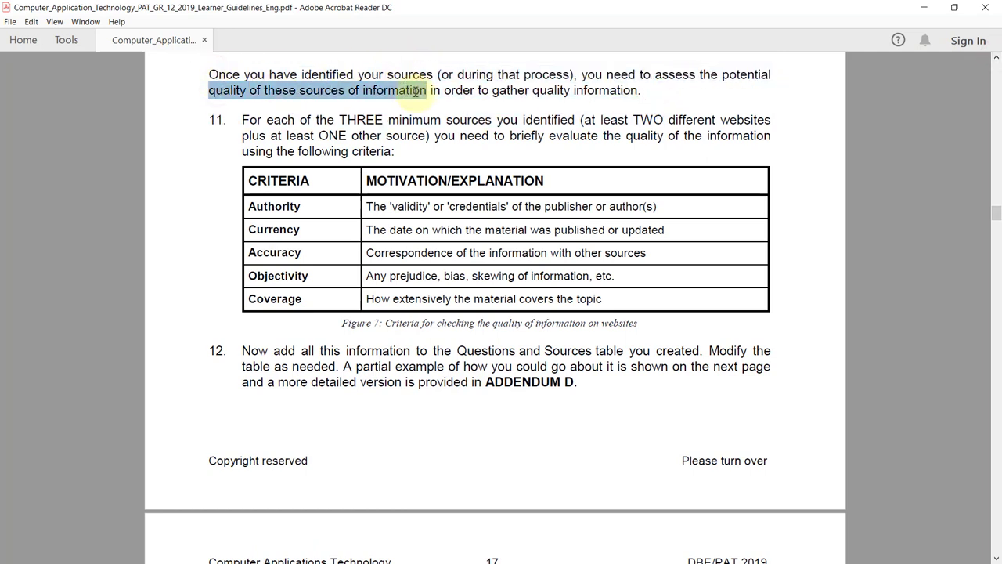
left_click_drag(448, 181, 365, 181)
left_click(329, 179)
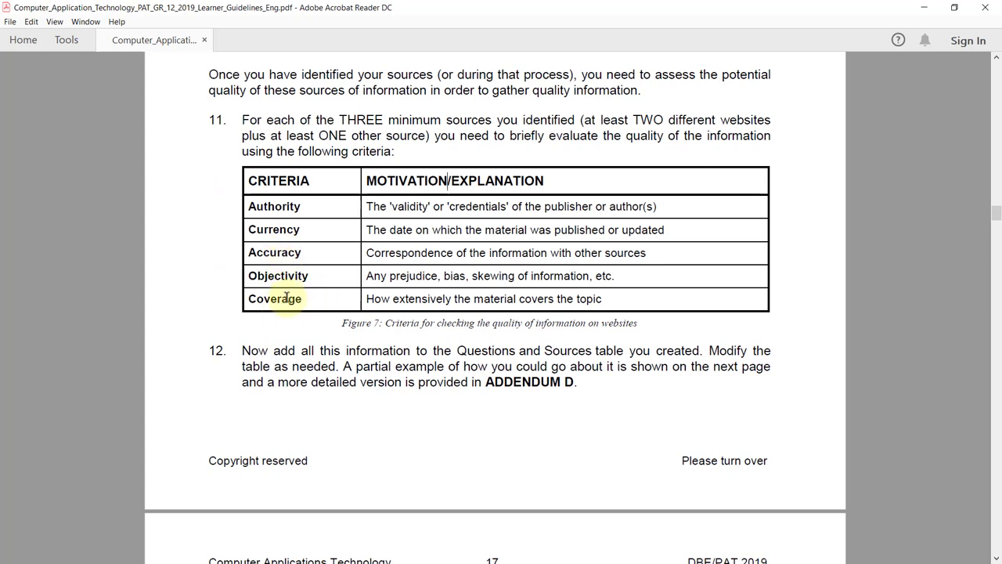
scroll(360, 329, "down", 1)
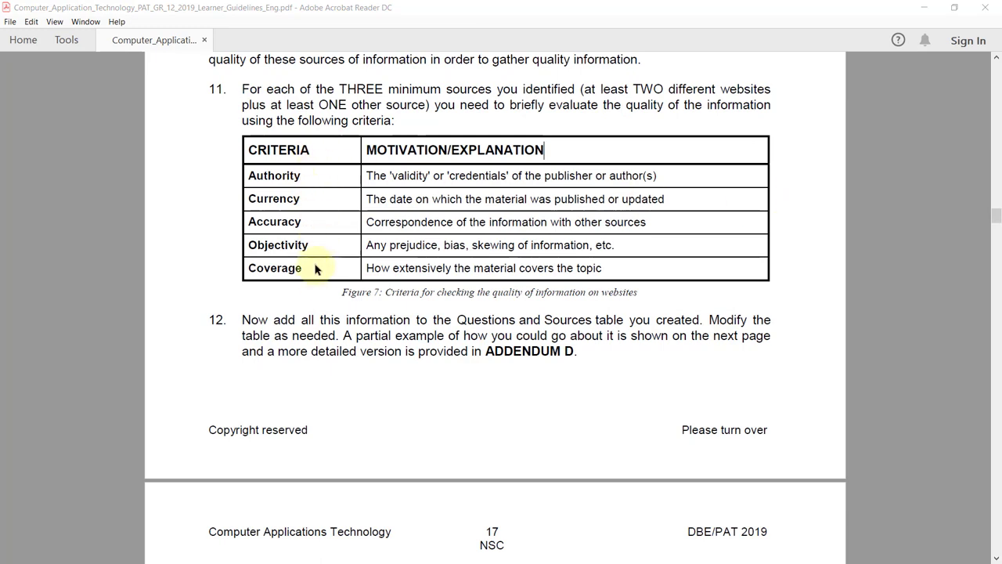
scroll(315, 283, "down", 5)
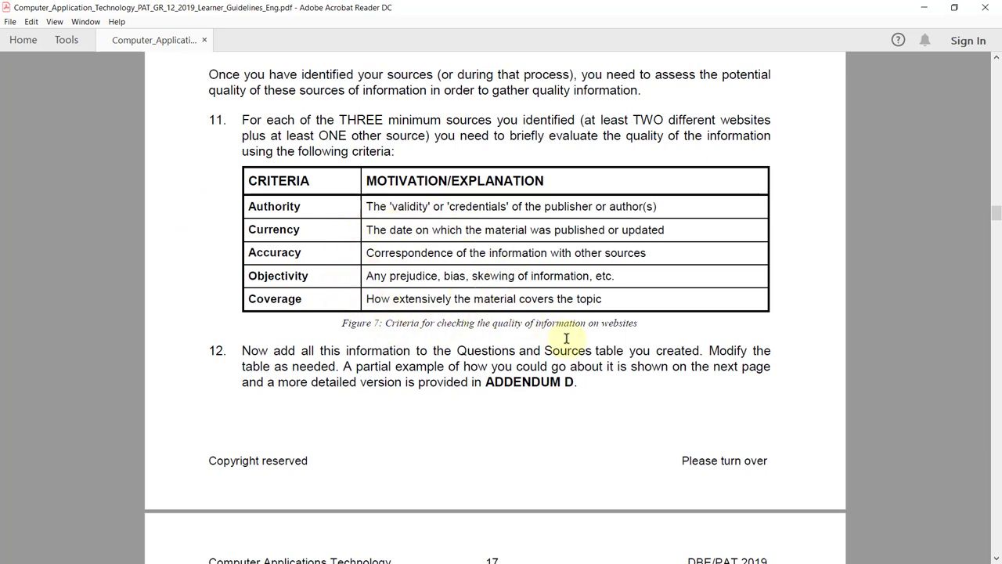
left_click(549, 182)
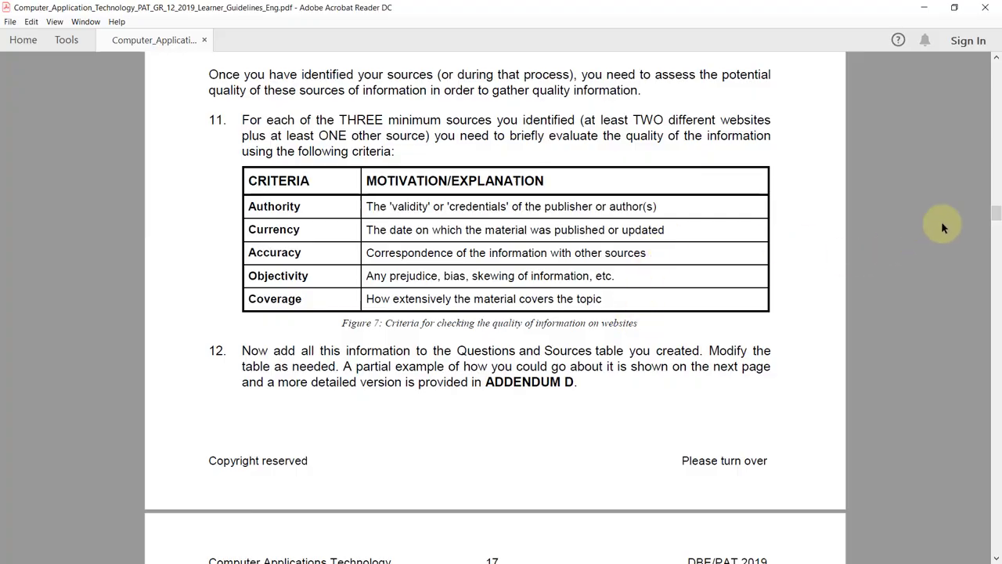
left_click_drag(996, 215, 997, 349)
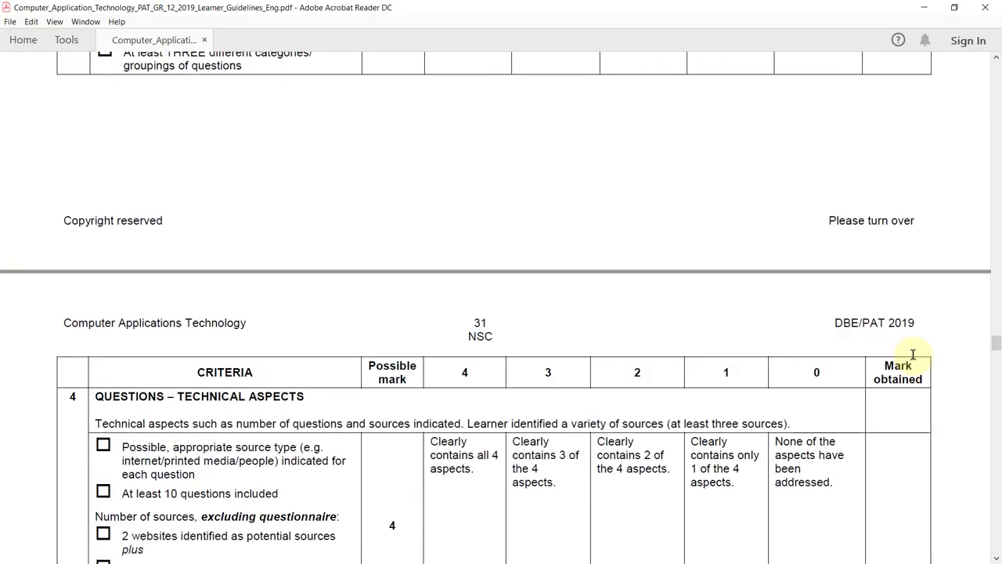
scroll(915, 360, "down", 5)
scroll(914, 361, "down", 5)
scroll(915, 360, "down", 3)
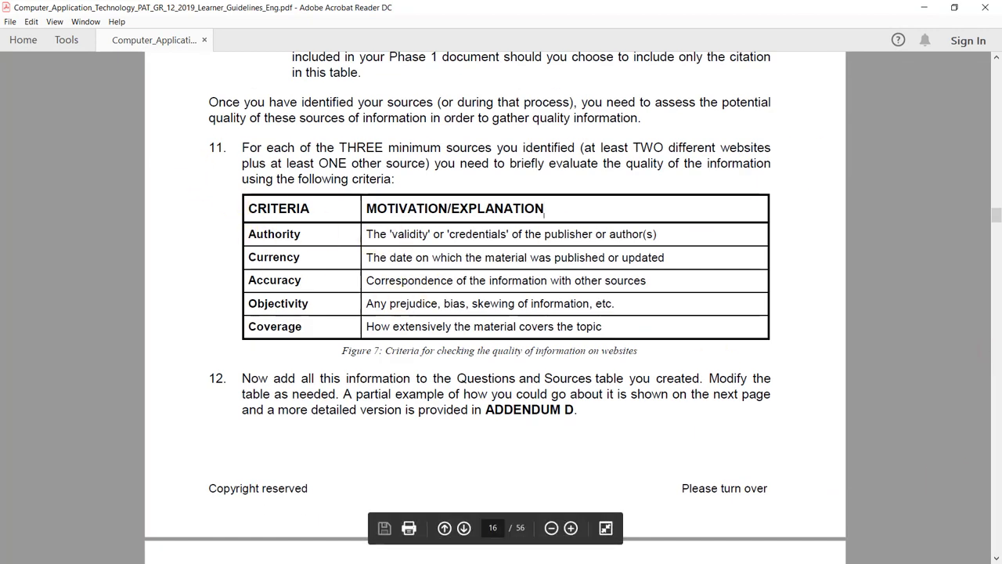
- Check the empty Authority cells for Source 1 and Source 2 in the Word report, then return to the TED talk
key("alt+Tab")
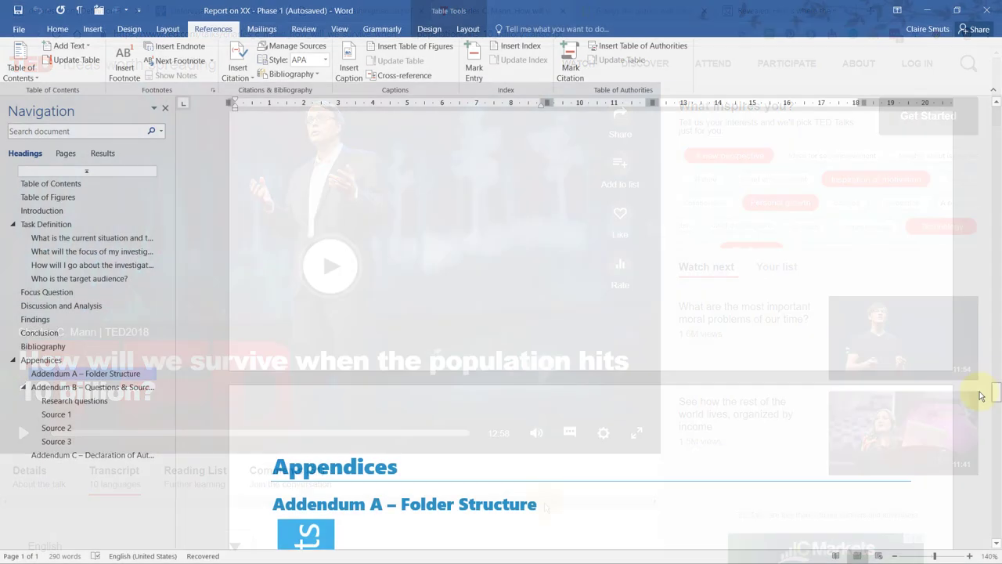
left_click_drag(995, 391, 993, 451)
left_click_drag(474, 220, 642, 372)
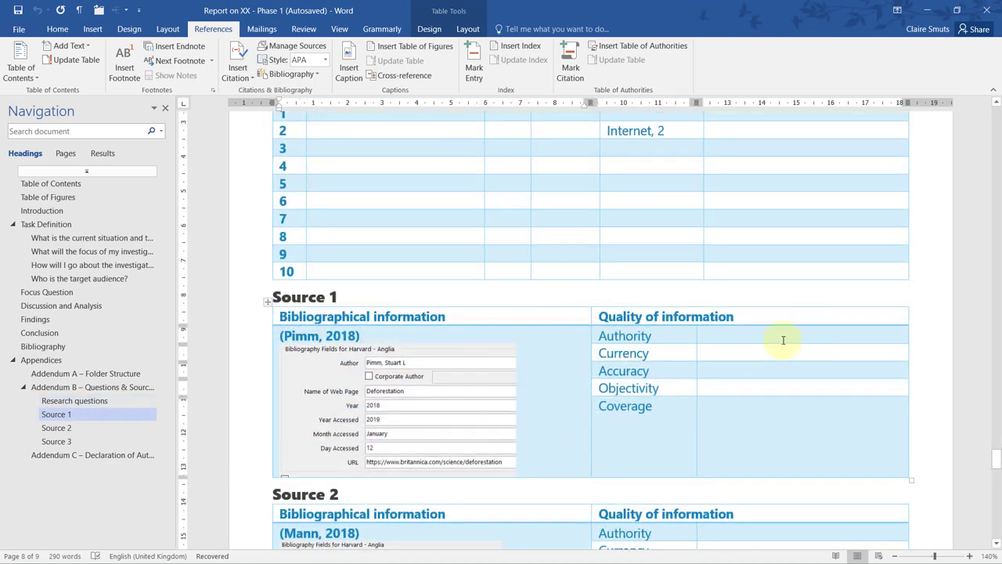
left_click(782, 339)
scroll(780, 398, "down", 4)
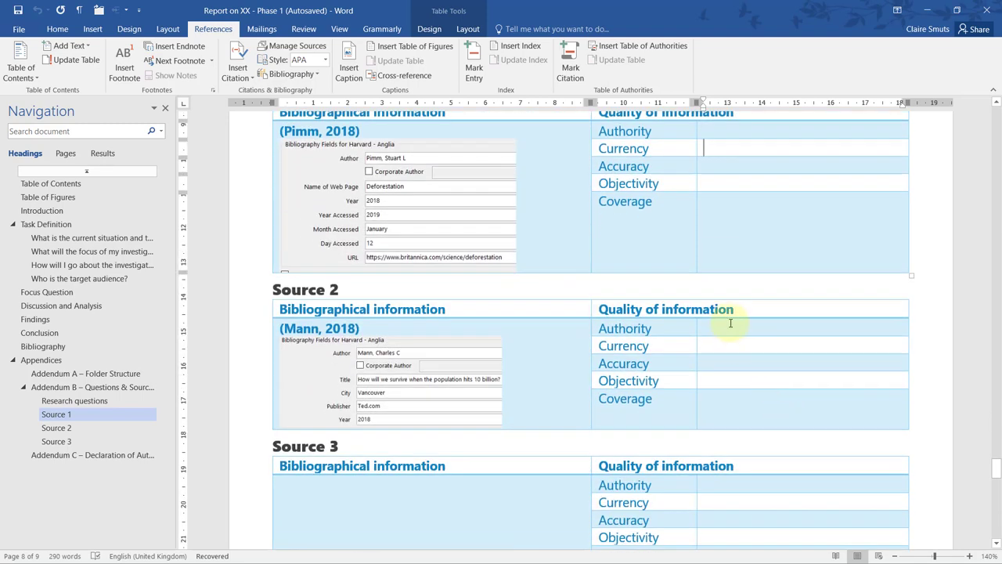
left_click(729, 328)
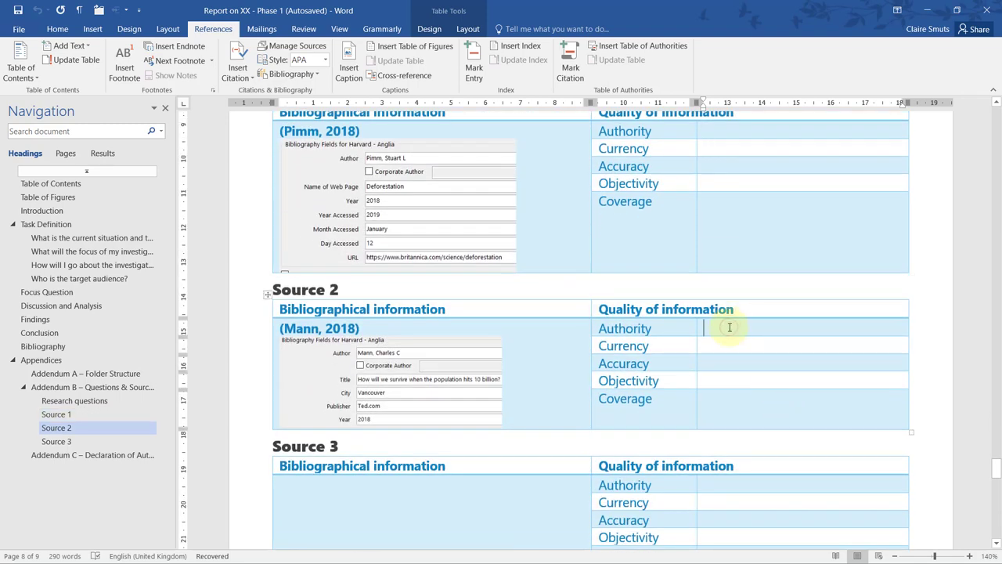
key("alt+Tab")
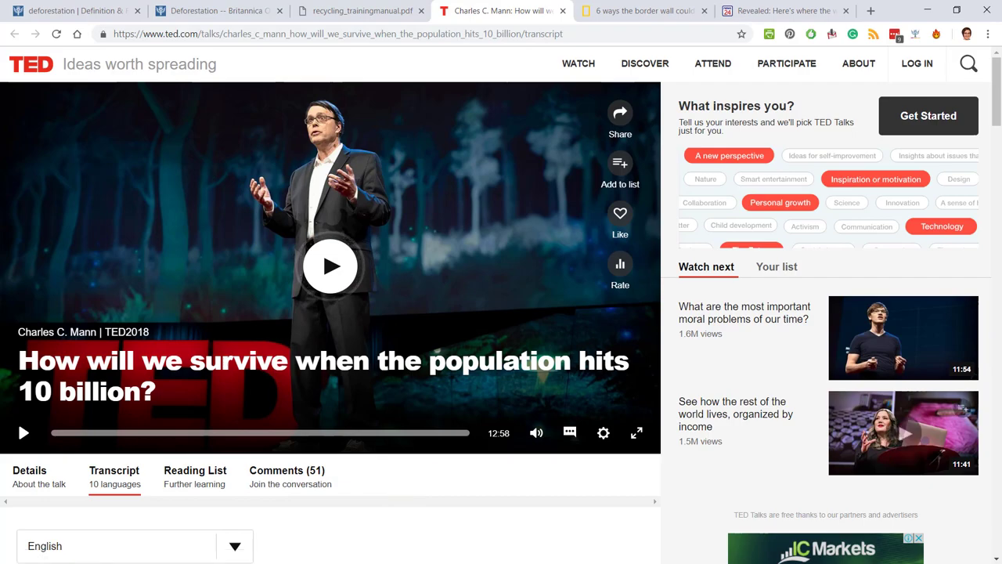
- Go from the talk page to Charles C. Mann's TED speaker profile and his linked personal website
key("alt+Tab")
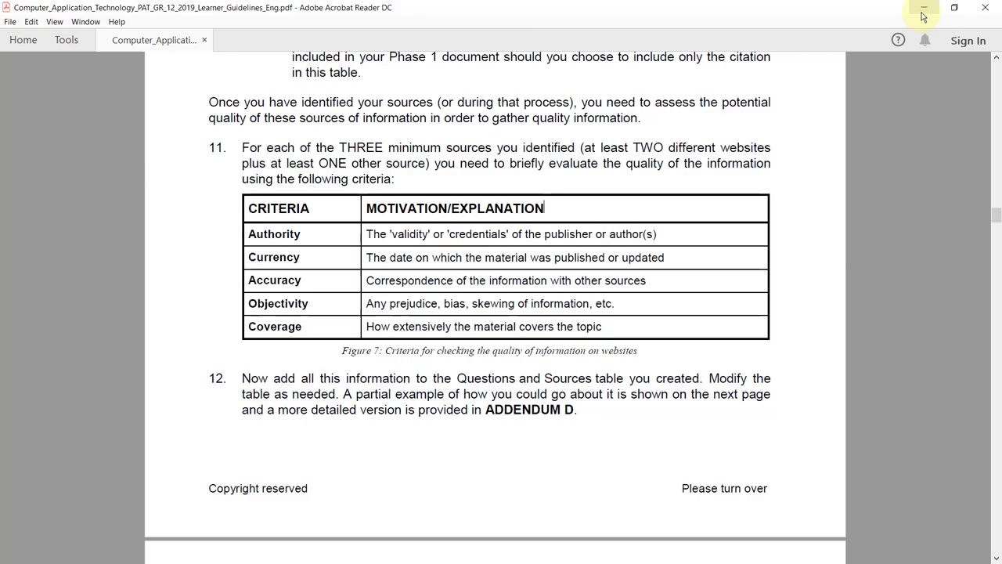
left_click(924, 15)
scroll(133, 501, "down", 3)
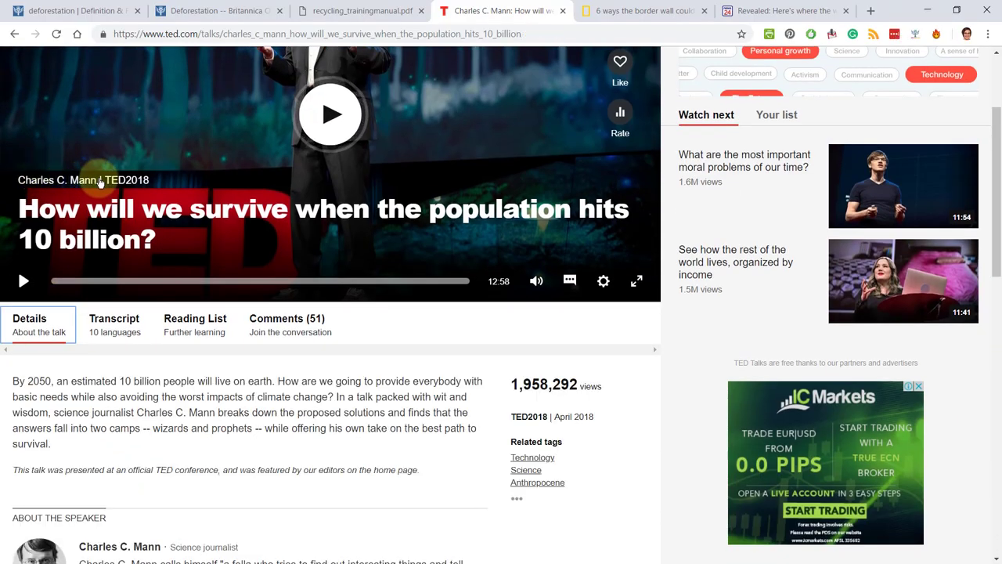
scroll(341, 429, "down", 2)
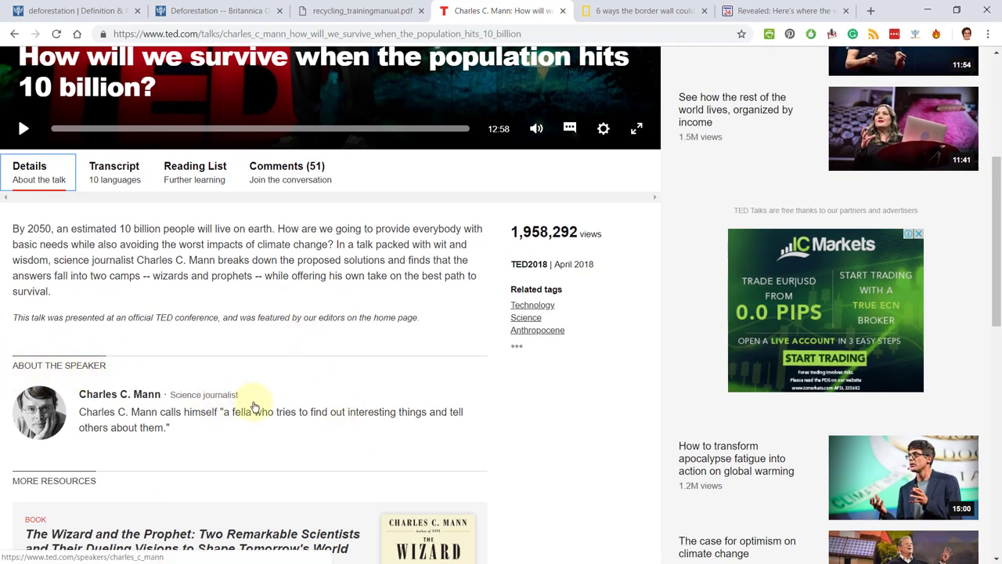
scroll(249, 413, "down", 2)
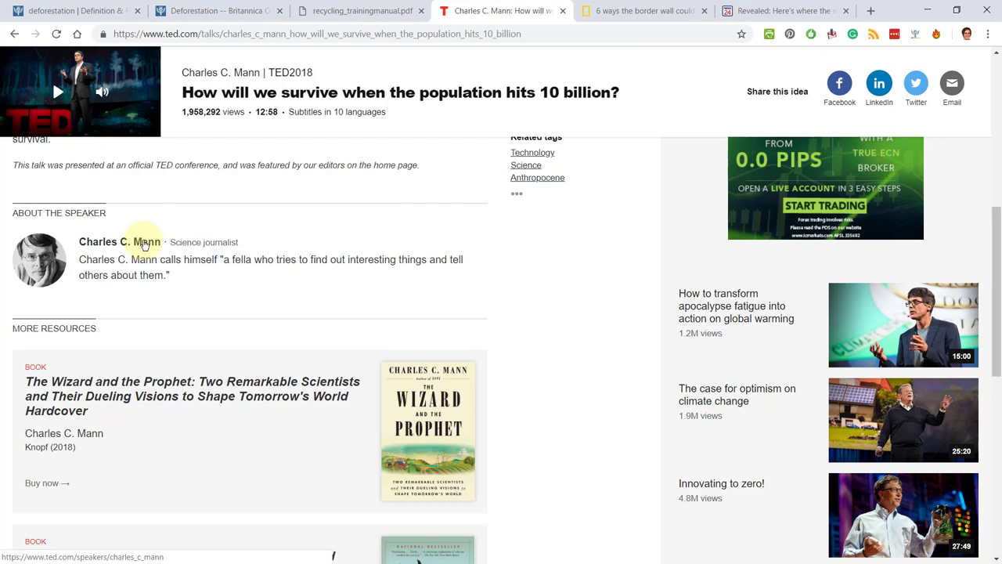
left_click(144, 244)
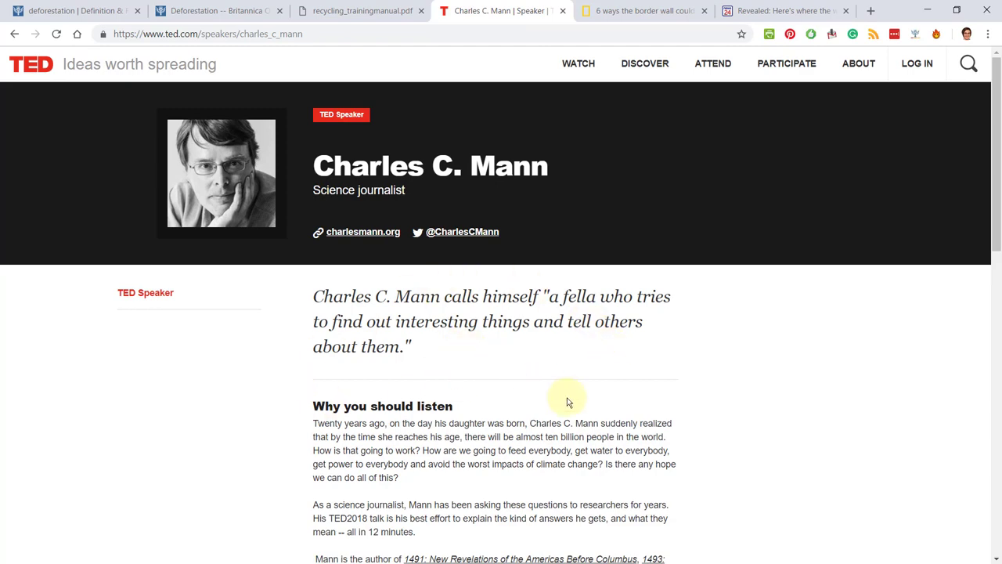
scroll(569, 402, "down", 2)
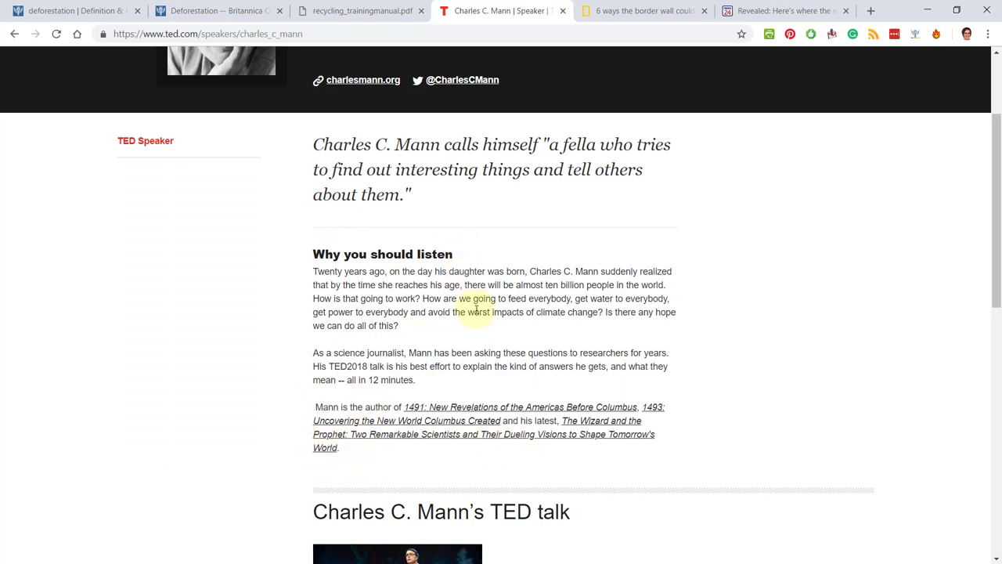
left_click(362, 80)
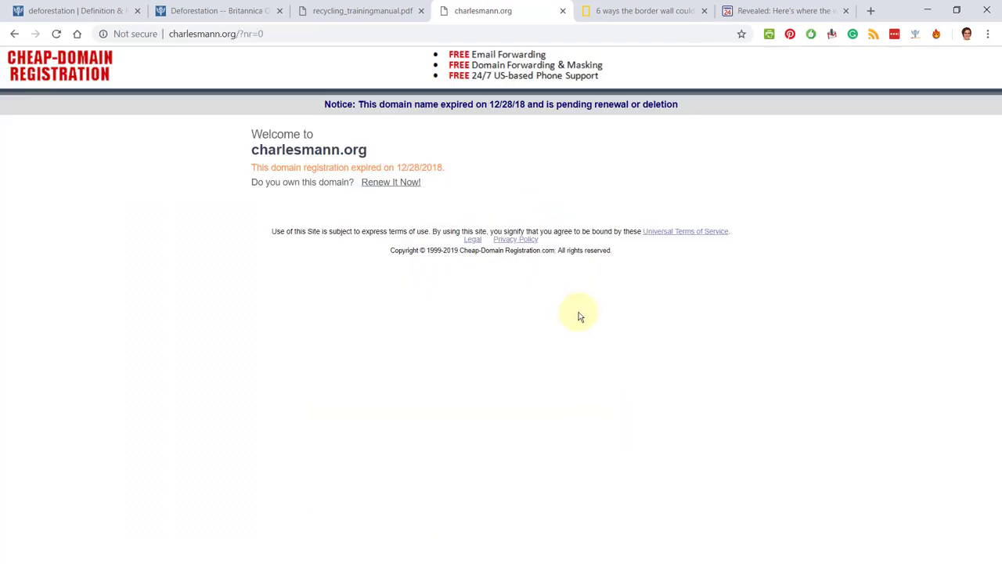
- Leave the expired domain page and select the About TED paragraph on the TED home page
left_click(14, 33)
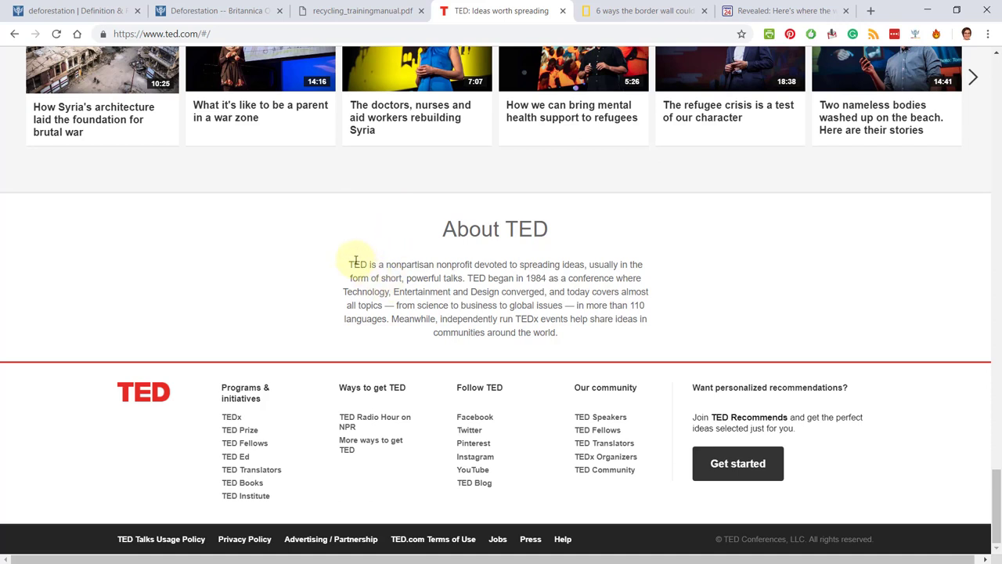
mouse_move(352, 262)
left_mouse_down()
mouse_move(592, 336)
mouse_move(339, 265)
left_mouse_up()
left_click(584, 338)
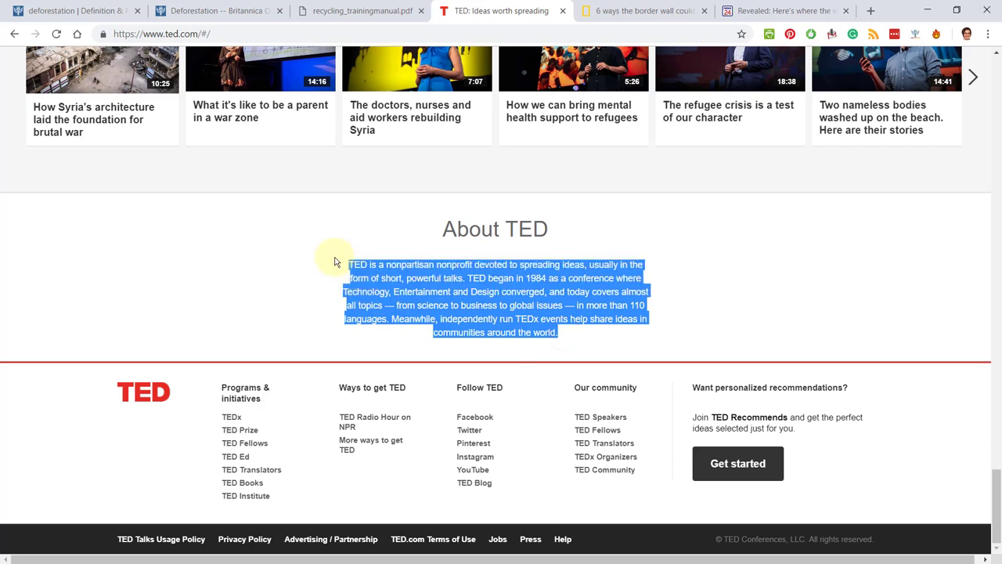
left_click(485, 285)
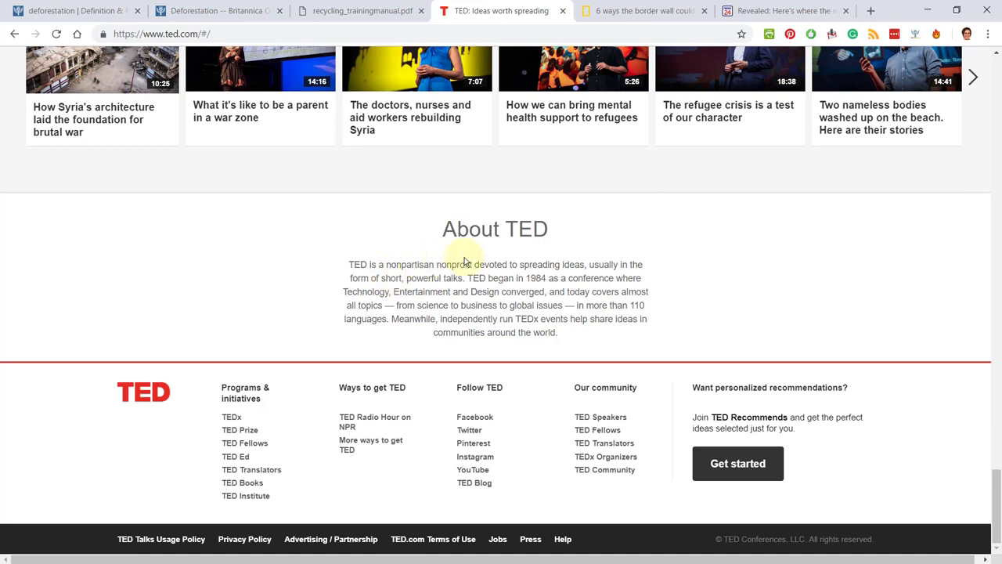
- Highlight the phrases 'nonprofit devoted to spreading ideas' and 'short, powerful talks' in About TED
mouse_move(455, 264)
left_mouse_down()
mouse_move(580, 263)
mouse_move(563, 264)
left_mouse_up()
left_click(542, 273)
left_click(397, 290)
left_click_drag(382, 277, 464, 279)
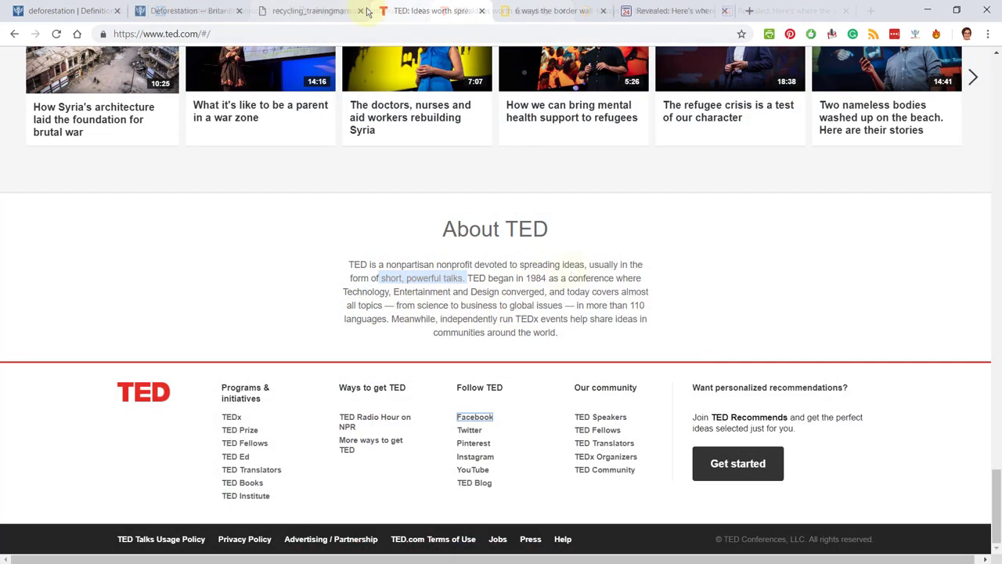
left_click(368, 15)
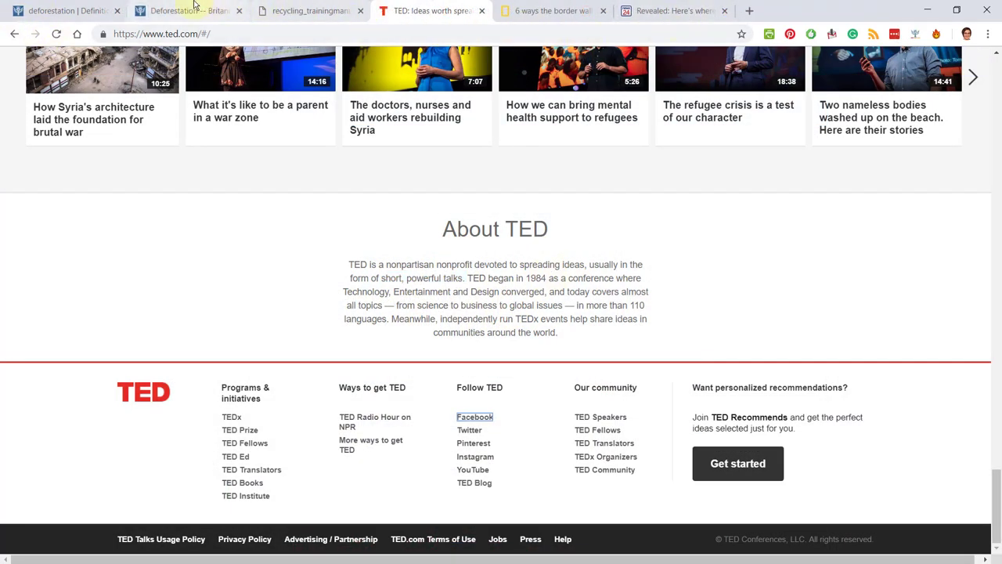
- Select Stuart L. Pimm's whole Britannica biography paragraph ready for copying
left_click(71, 11)
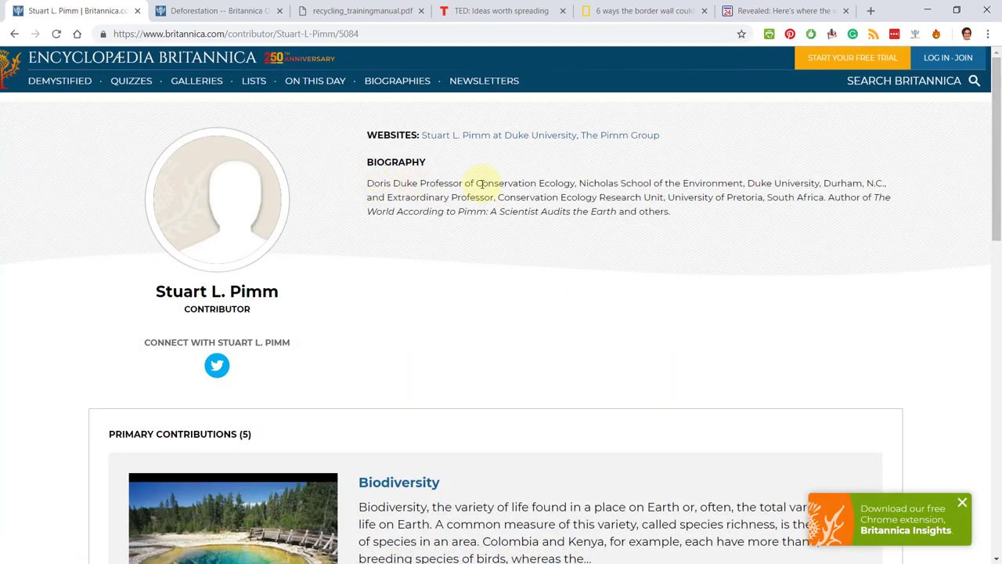
mouse_move(419, 183)
left_mouse_down()
mouse_move(375, 180)
mouse_move(584, 185)
left_mouse_up()
left_click(585, 186)
left_click(681, 216)
left_click_drag(673, 215, 367, 183)
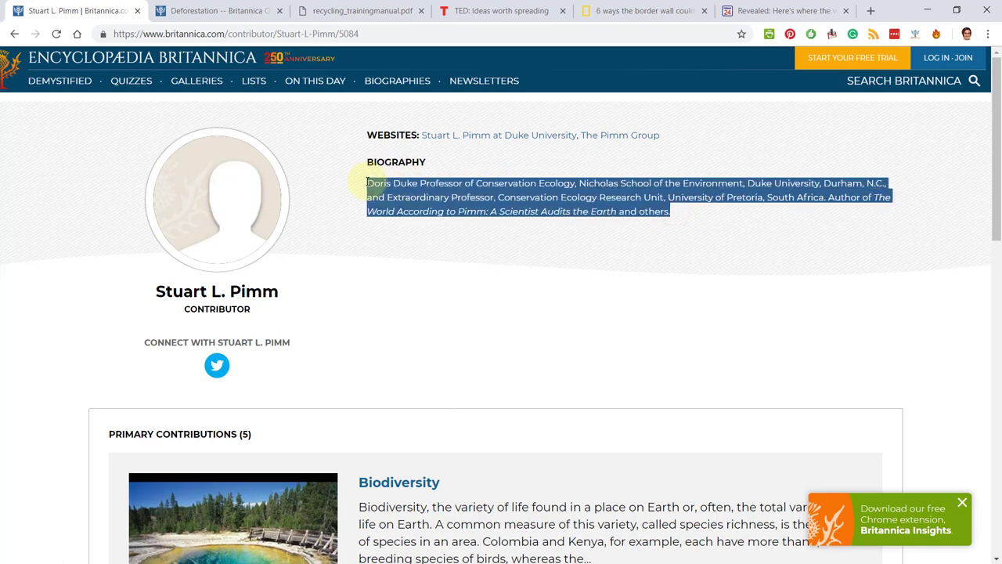
right_click(406, 188)
- Copy the biography and paste it as text only into Source 1's Authority cell in the Word report
left_click(436, 196)
key("alt+Tab")
right_click(758, 148)
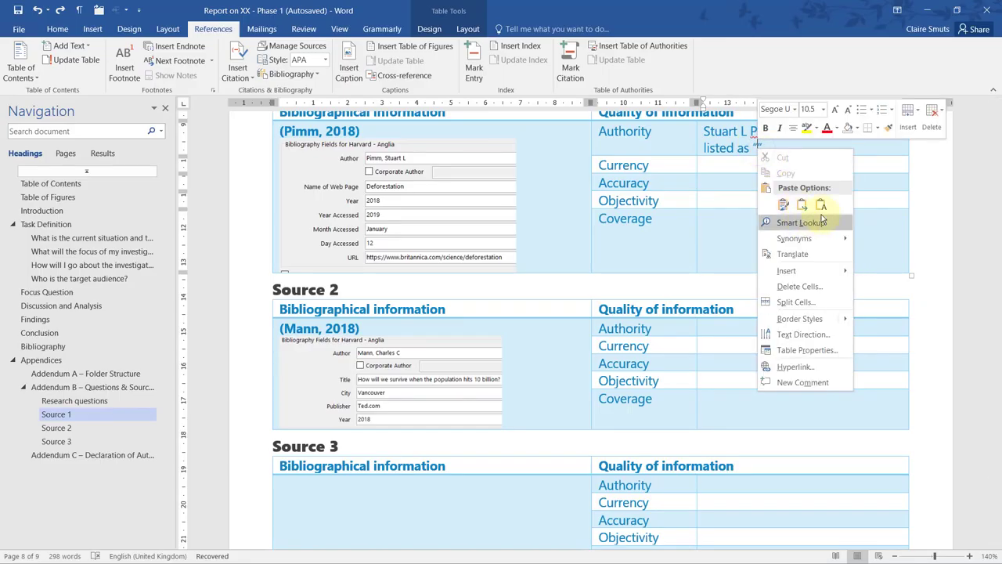
left_click(803, 210)
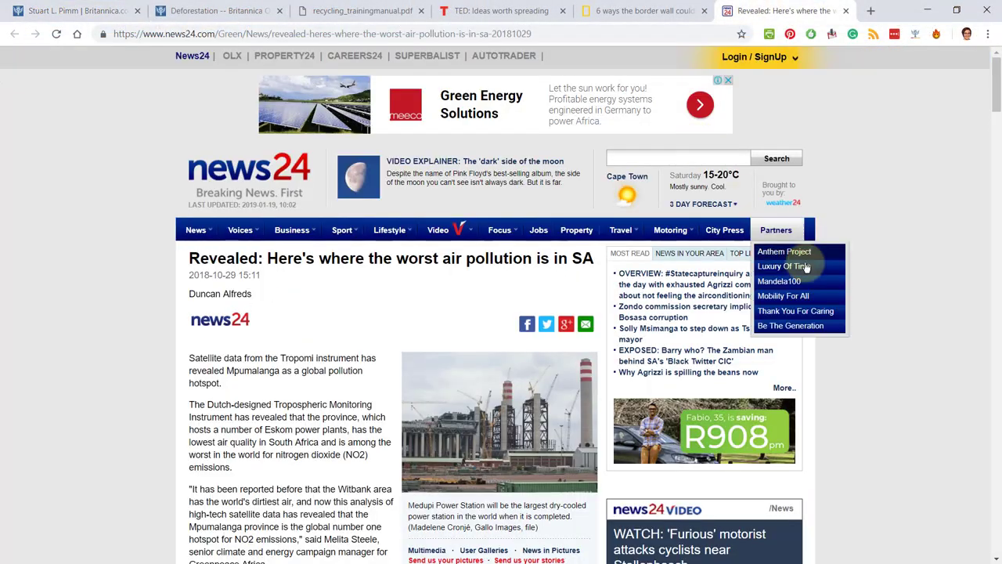
scroll(698, 144, "down", 2)
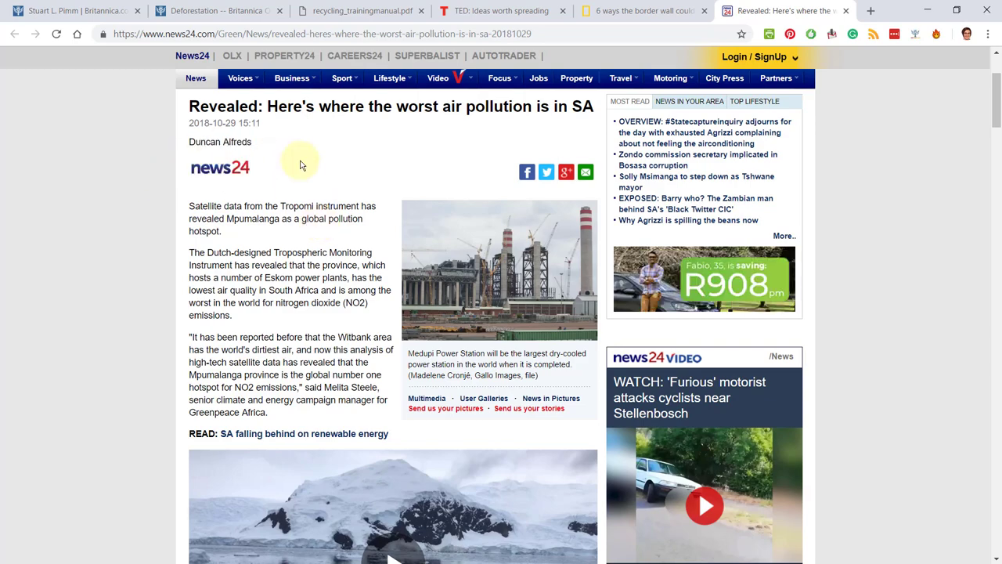
scroll(301, 164, "down", 10)
scroll(301, 165, "down", 10)
scroll(300, 165, "down", 8)
scroll(300, 165, "down", 8)
scroll(301, 164, "down", 8)
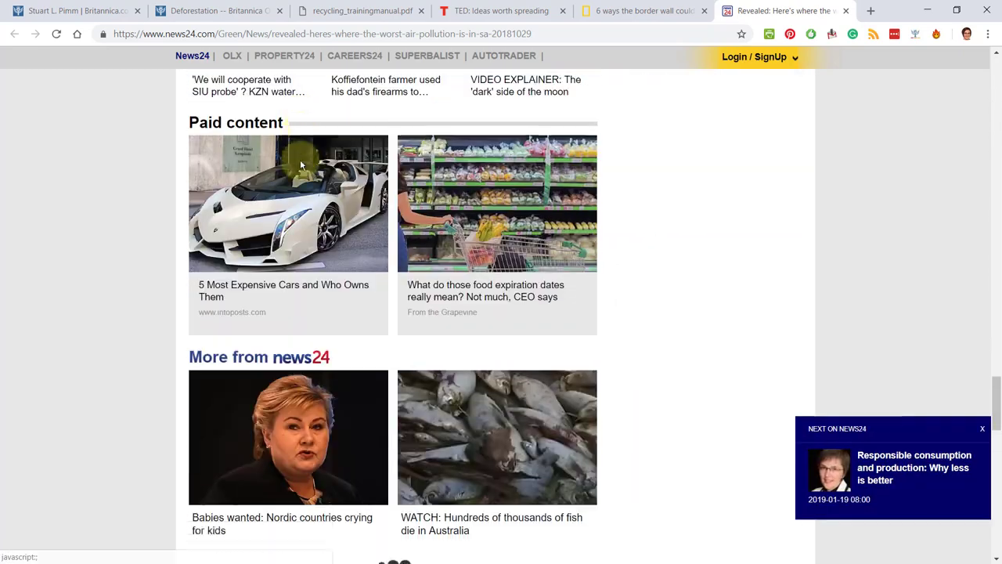
scroll(301, 164, "down", 8)
scroll(301, 164, "down", 6)
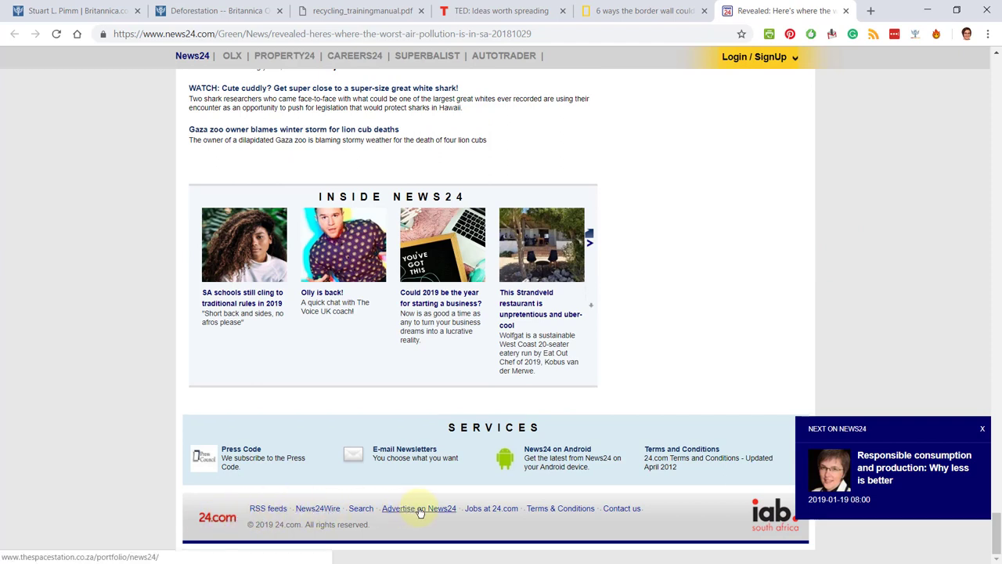
- Check News24's Contact us form, return to the top of the article and open News24's Facebook page
left_click(622, 509)
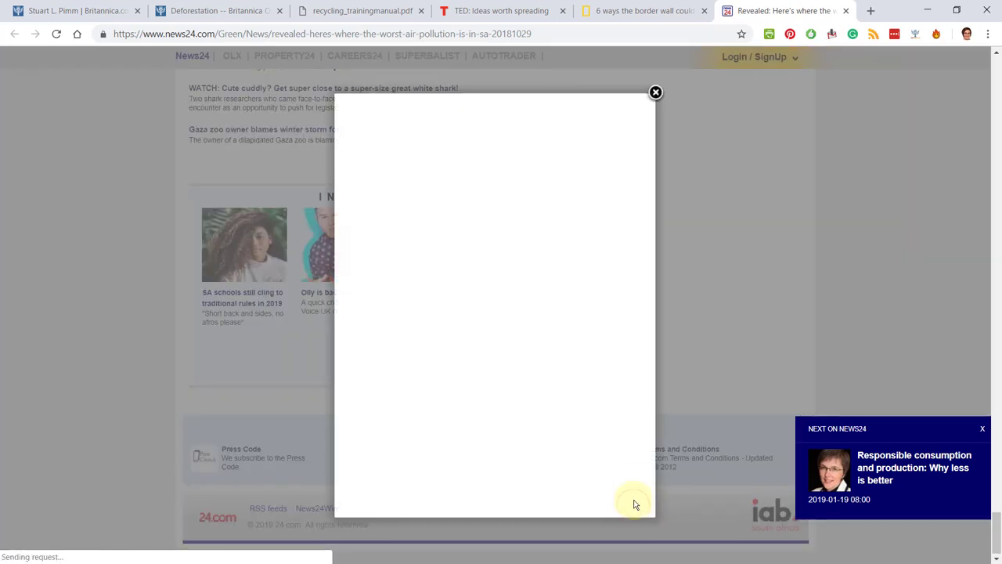
left_click(657, 92)
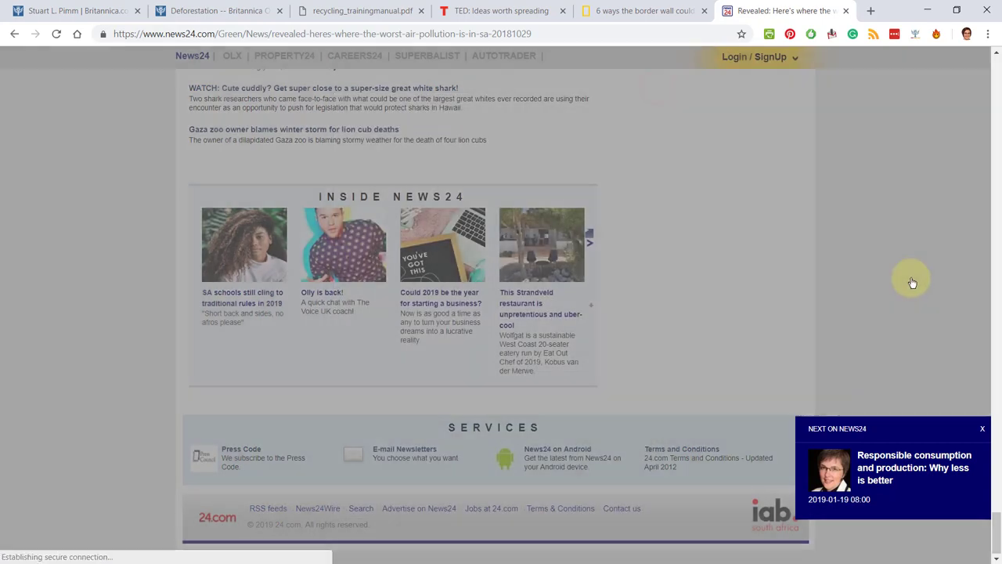
left_click_drag(996, 517, 996, 63)
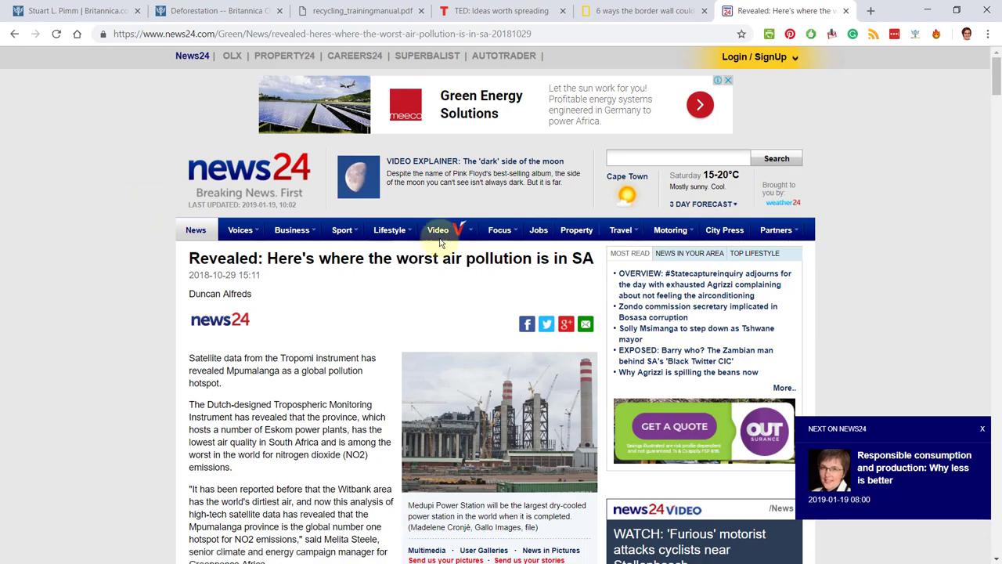
scroll(501, 313, "down", 5)
scroll(704, 274, "down", 5)
scroll(796, 257, "down", 3)
scroll(795, 256, "down", 3)
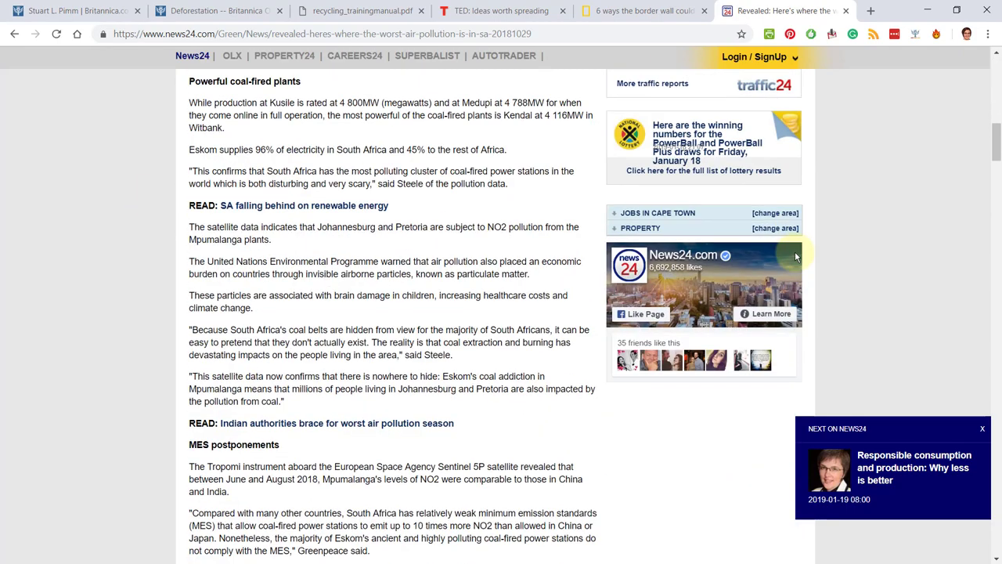
scroll(796, 256, "down", 3)
left_click(667, 109)
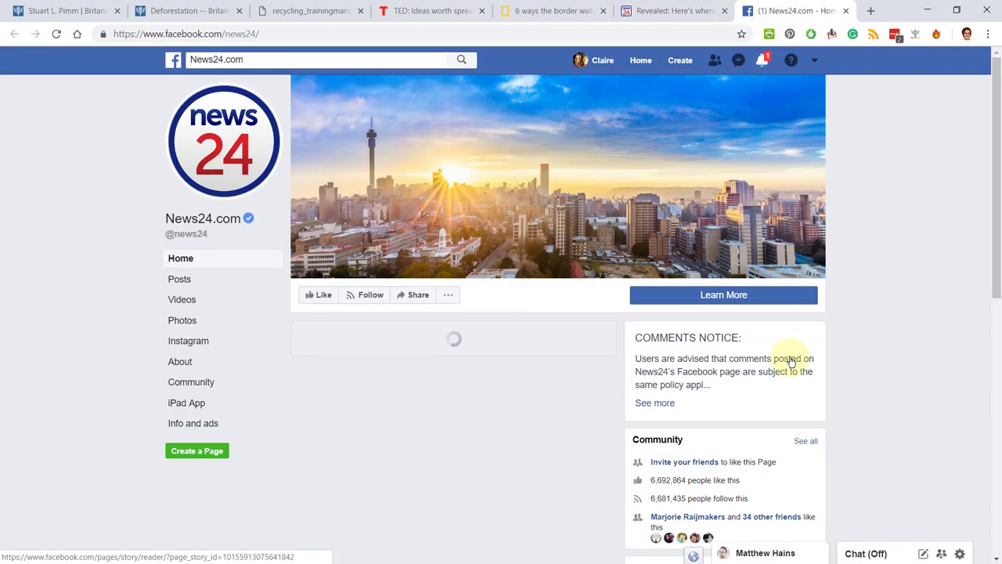
scroll(792, 361, "down", 5)
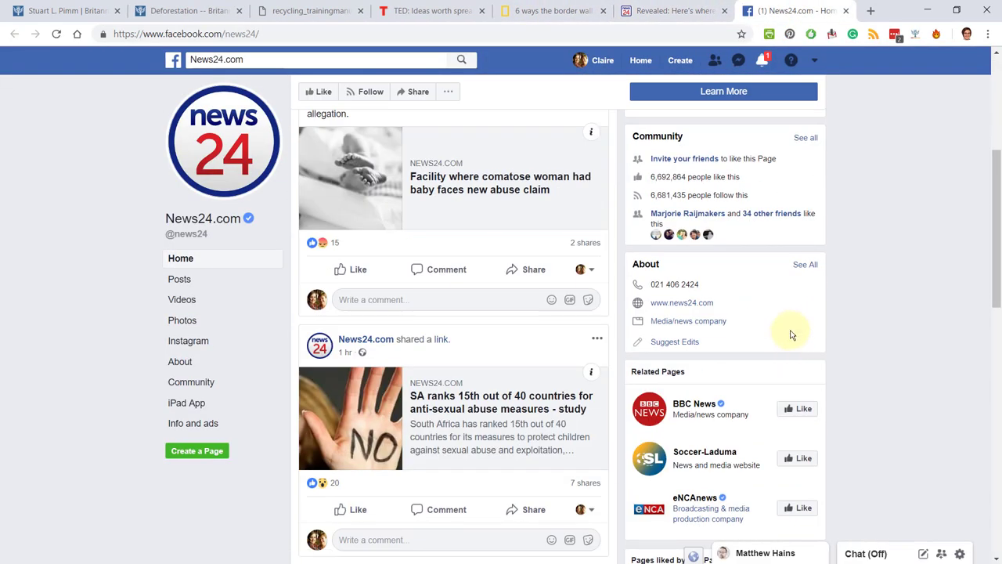
- View News24's Facebook About information, then return to the air pollution article
left_click(805, 264)
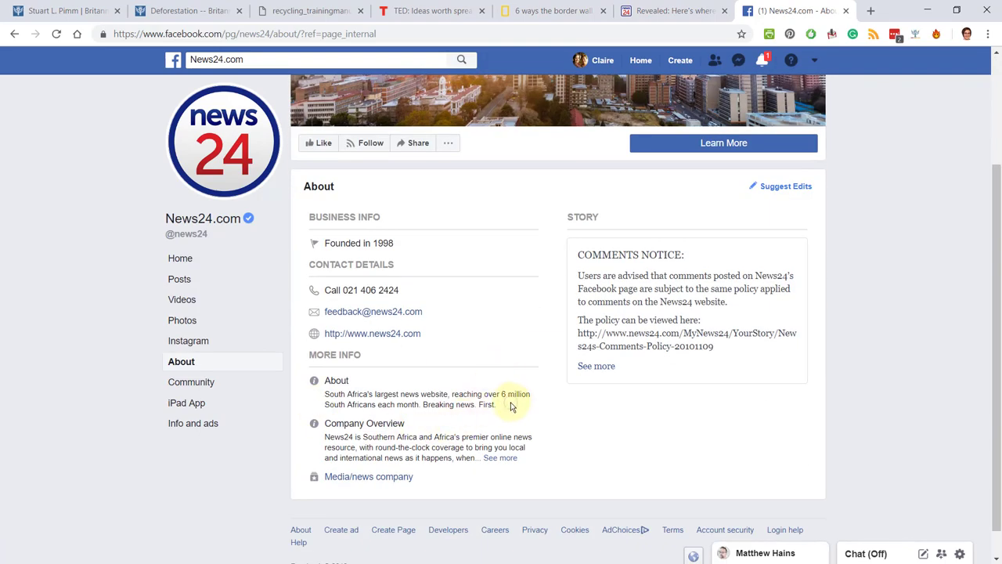
key("ctrl+shift+Tab")
scroll(310, 310, "down", 10)
scroll(310, 311, "down", 10)
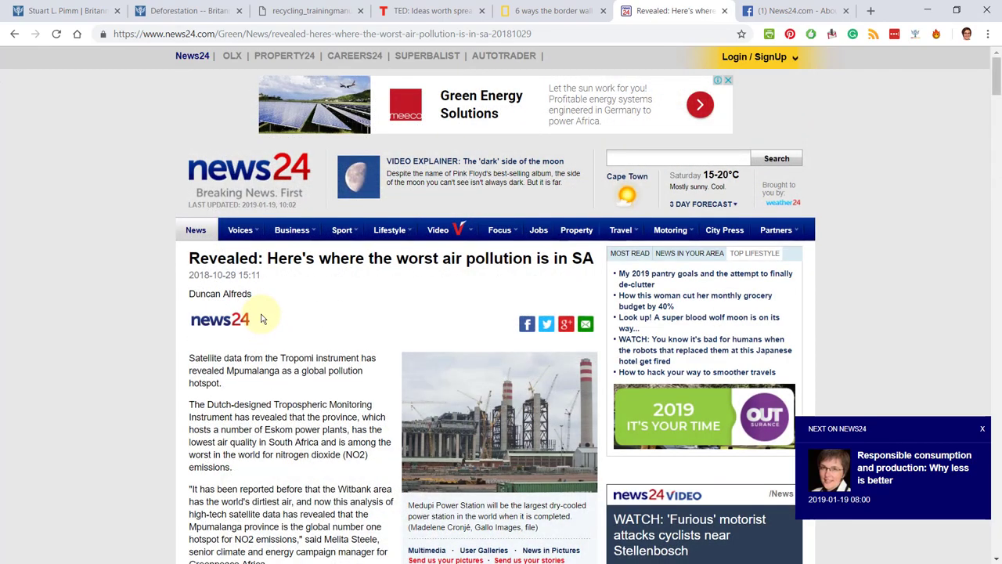
scroll(262, 317, "down", 10)
scroll(265, 318, "down", 10)
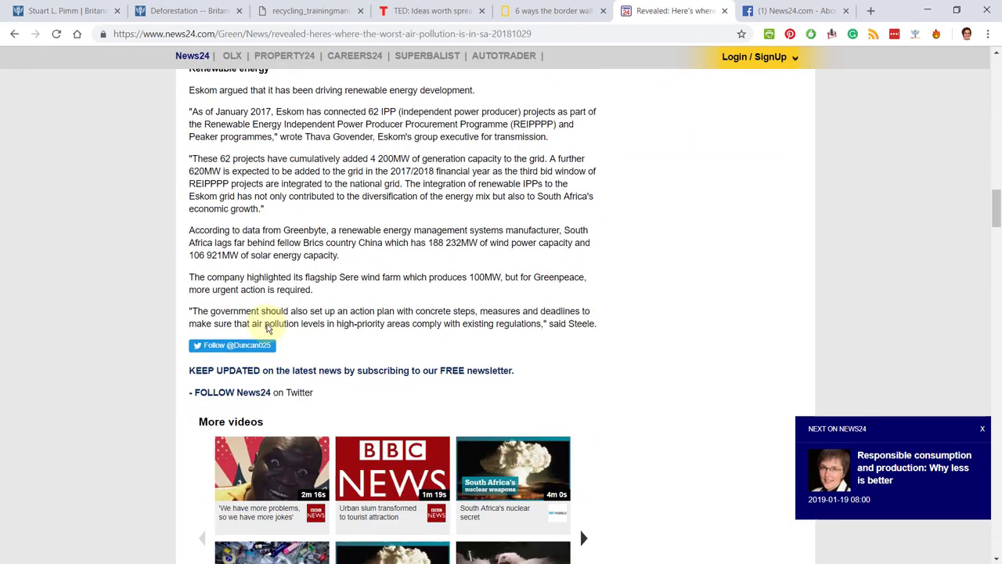
- Check author Duncan Alfreds' Twitter profile and bio link, then return to News24's Facebook About details
left_click(232, 345)
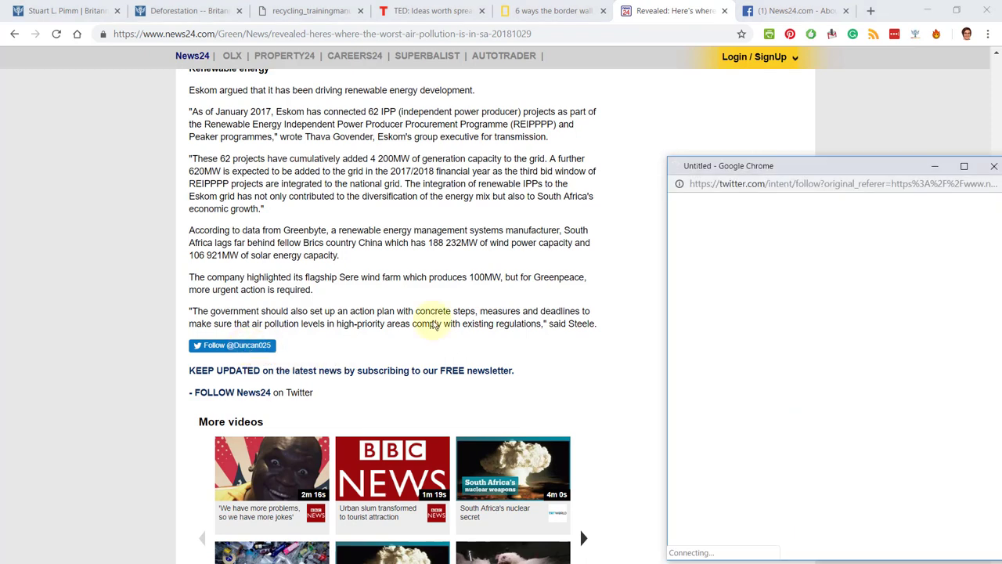
left_click_drag(830, 166, 662, 114)
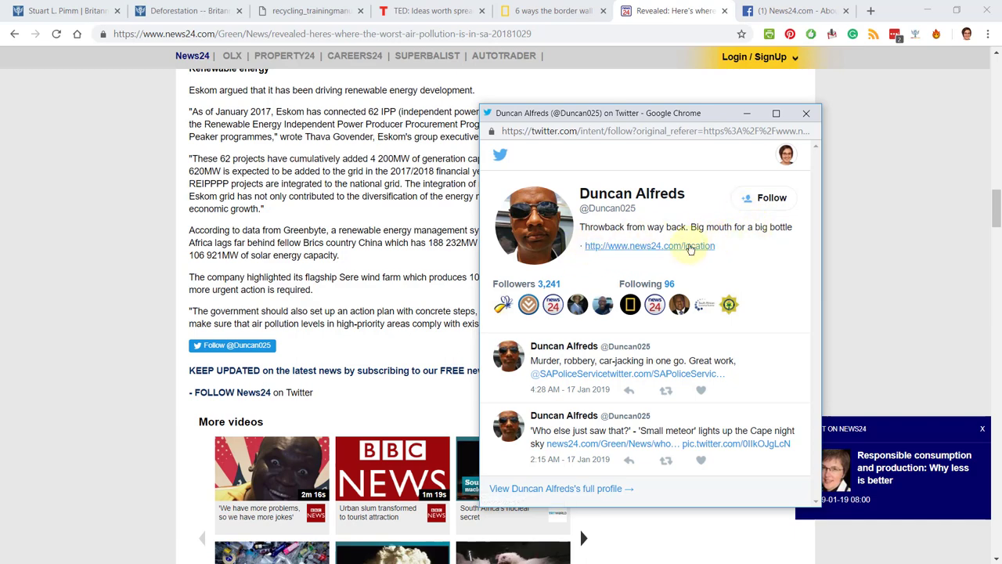
left_click(647, 249)
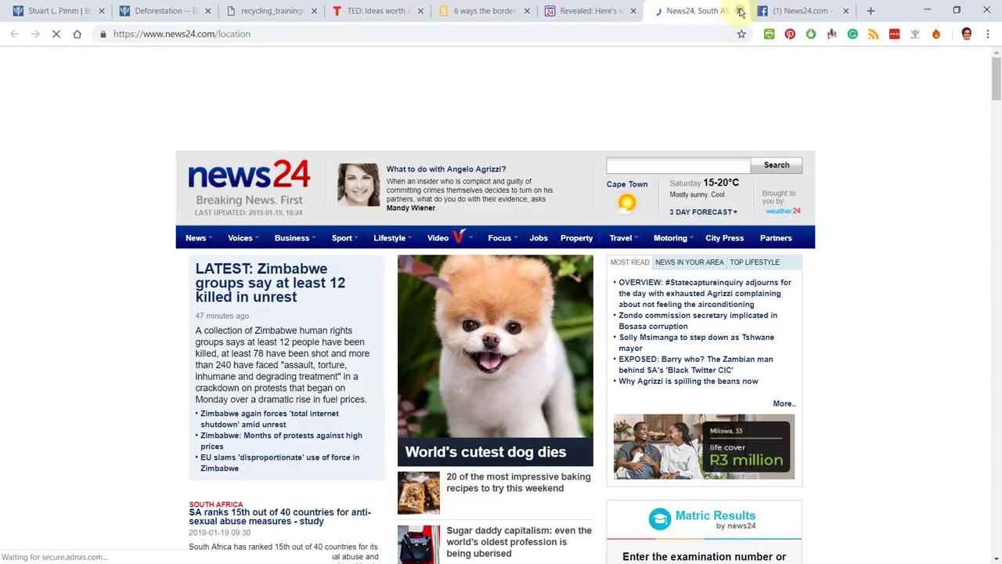
left_click(592, 11)
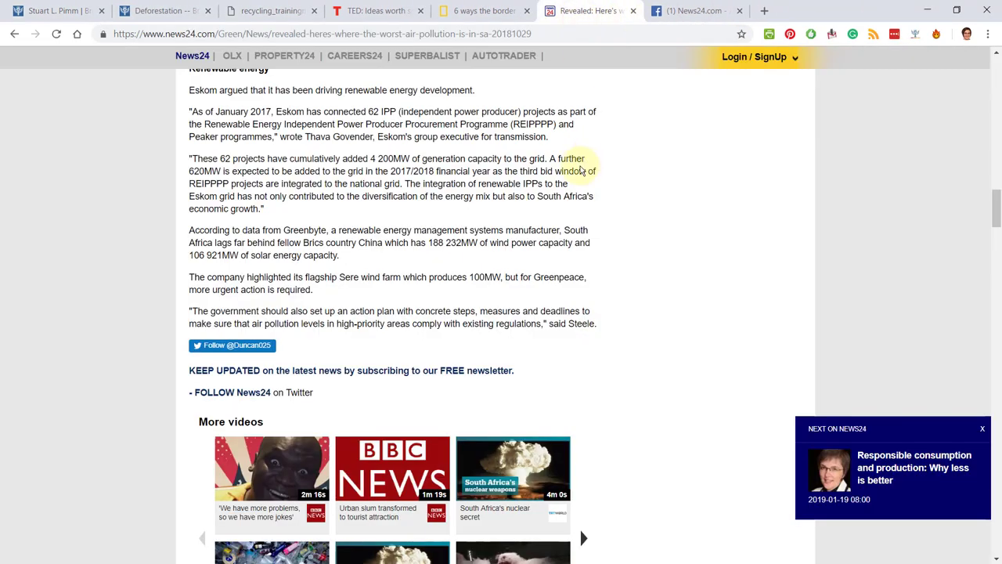
scroll(451, 214, "up", 5)
scroll(447, 212, "up", 5)
scroll(313, 203, "up", 3)
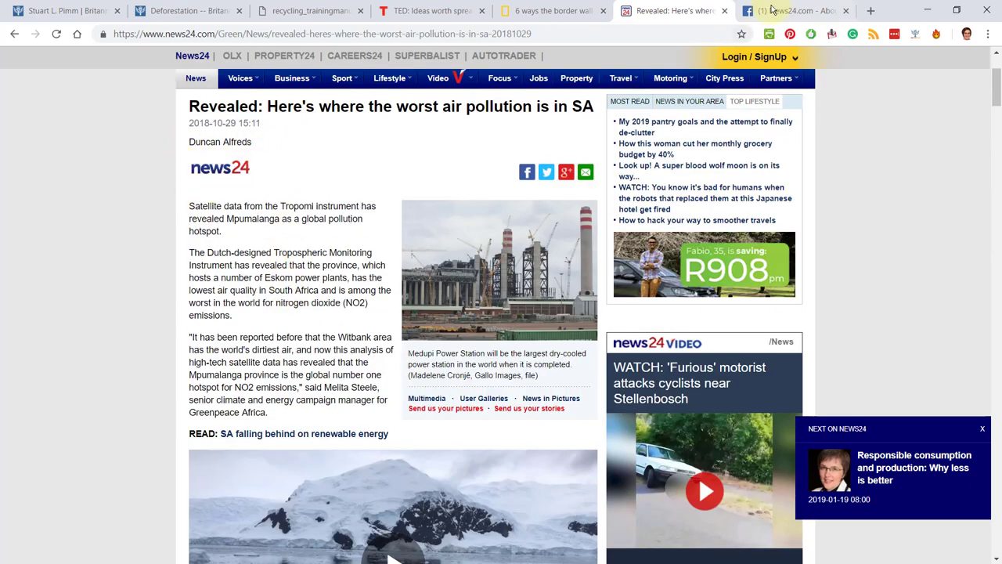
key("ctrl+Tab")
scroll(681, 156, "down", 1)
left_click_drag(325, 361, 478, 362)
left_click(492, 369)
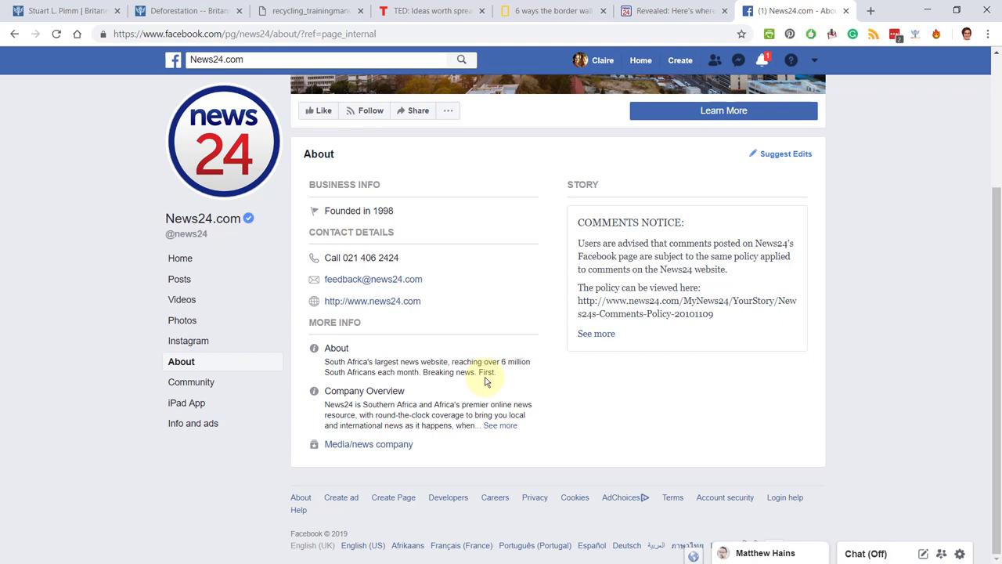
- Minimize the browser and Twitter window and place the cursor in Source 2's Authority cell
left_click(927, 10)
left_click(888, 388)
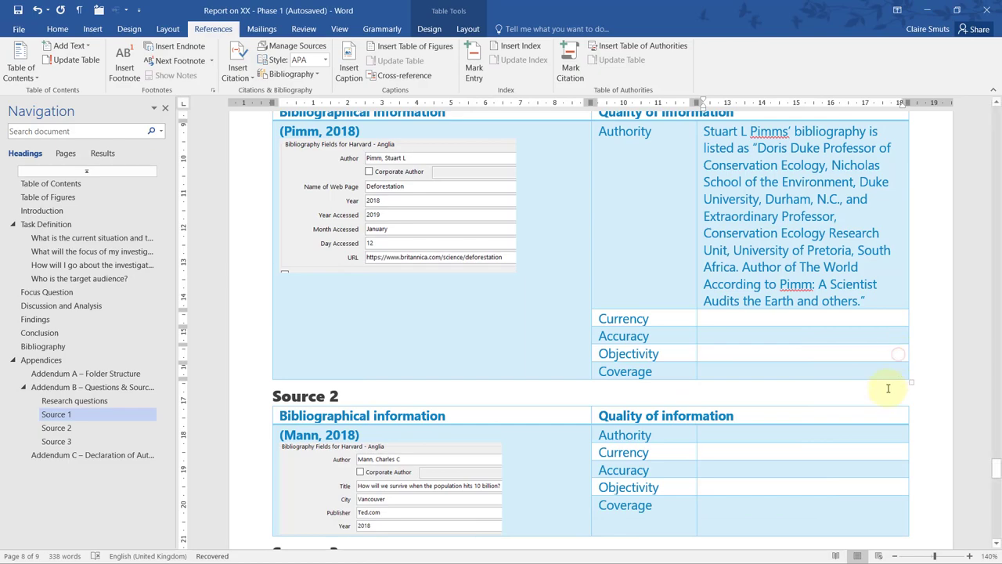
left_click(772, 438)
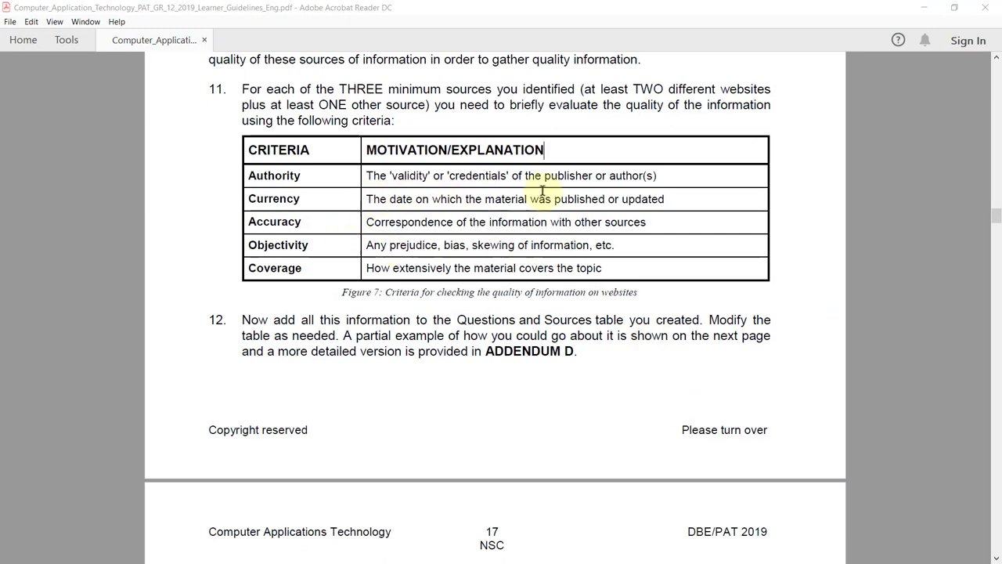
scroll(675, 198, "down", 4)
scroll(675, 198, "down", 2)
scroll(675, 199, "down", 2)
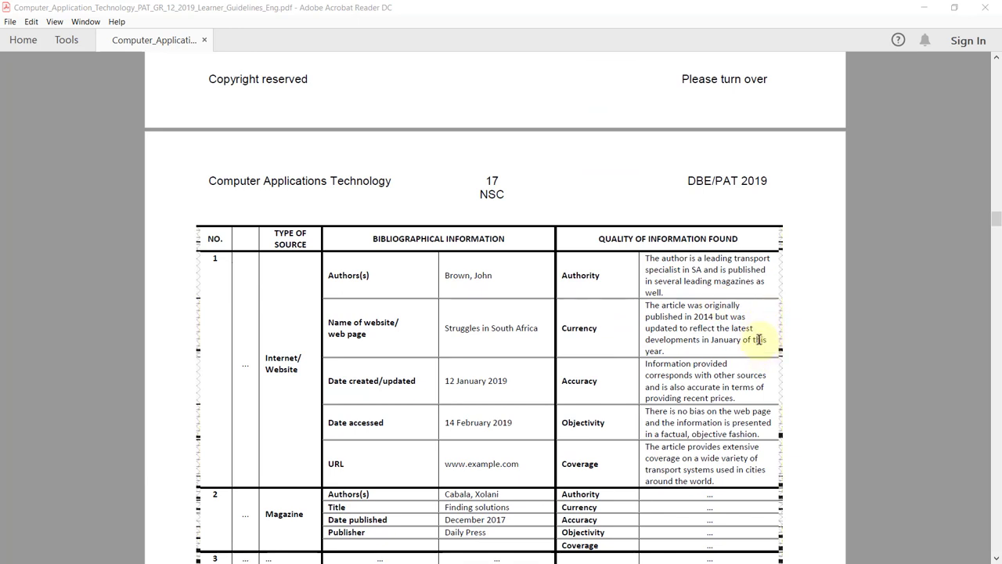
- Return to the Britannica Deforestation article and bring up its article revision history
left_click(927, 8)
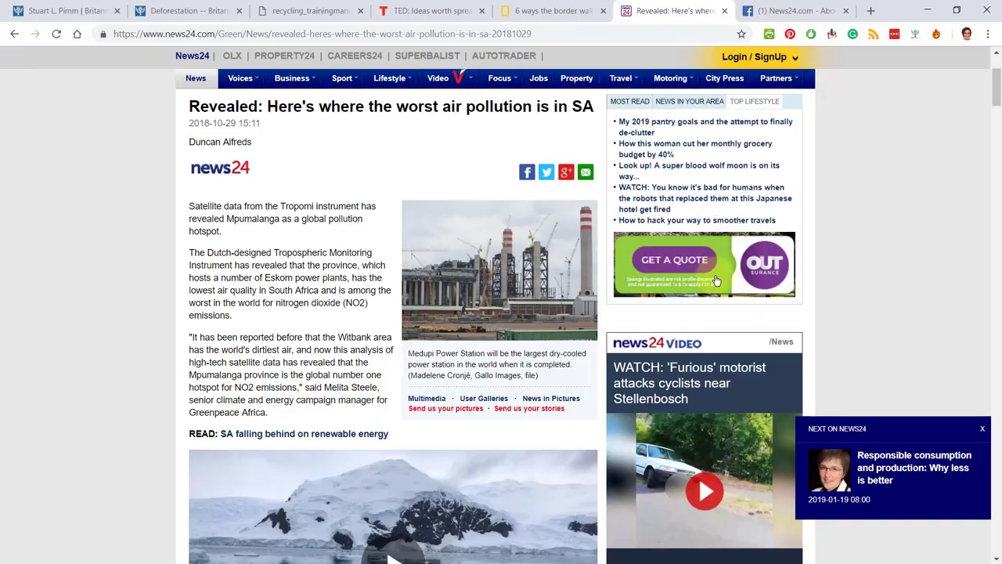
scroll(355, 350, "up", 2)
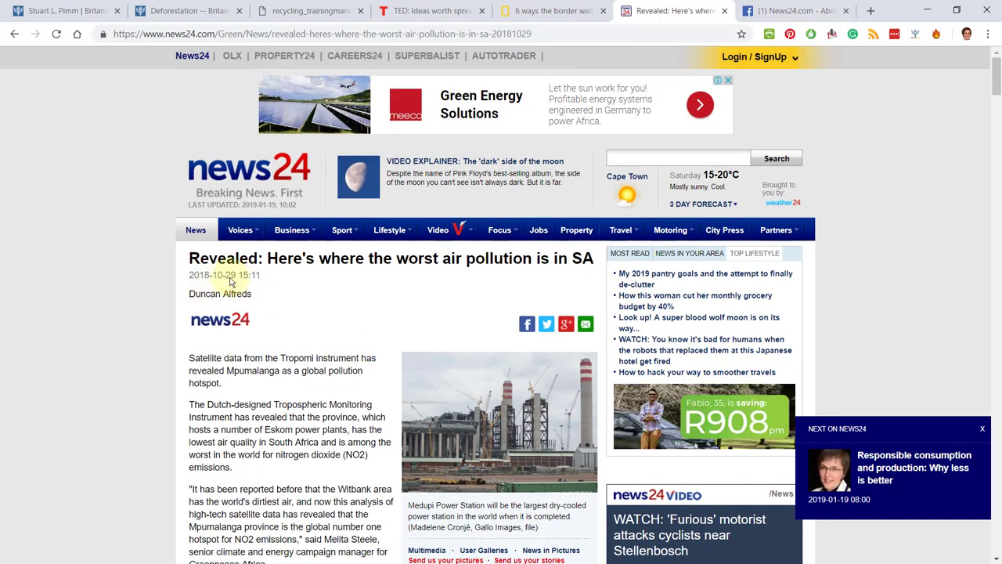
scroll(215, 281, "down", 2)
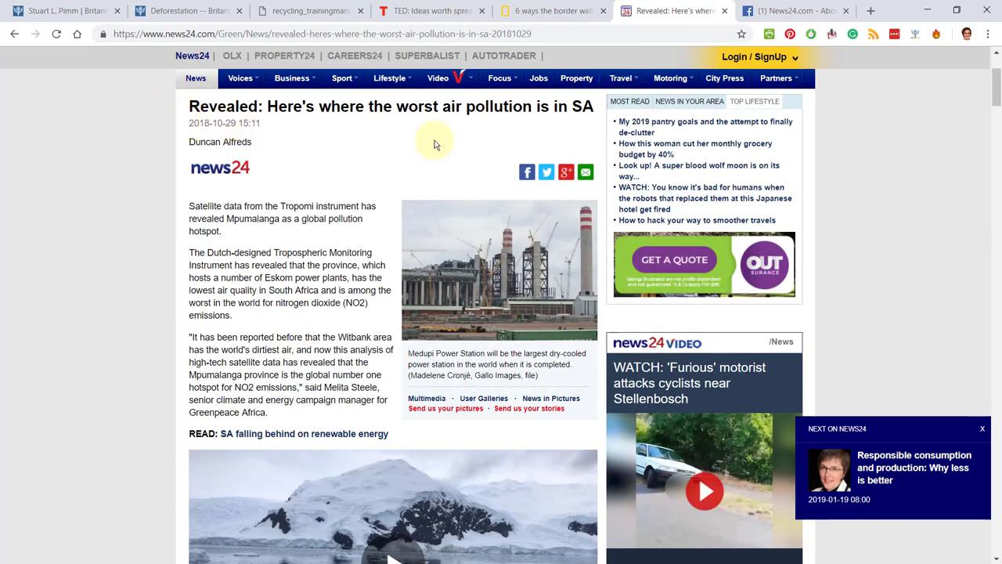
left_click(51, 4)
left_click(14, 34)
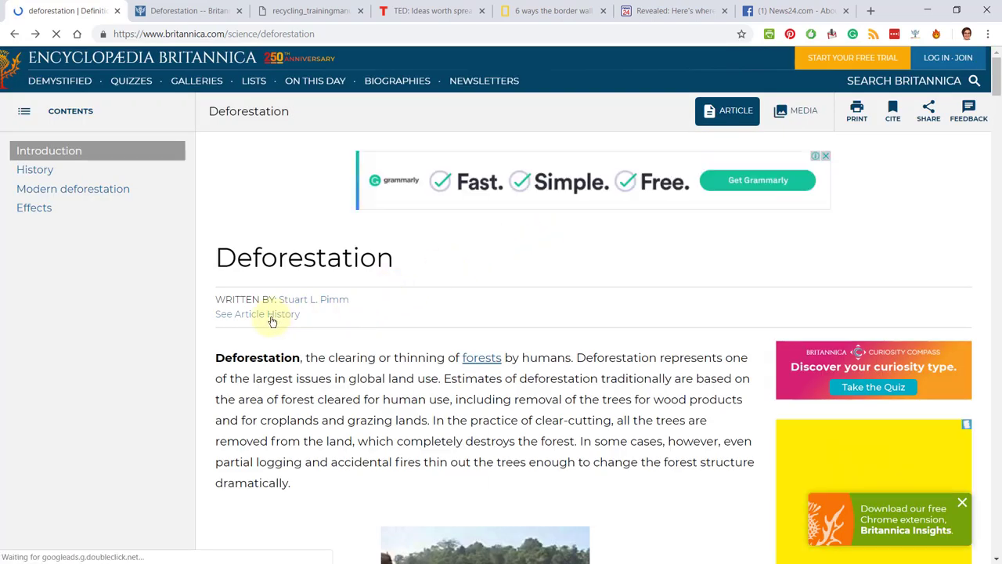
left_click(272, 317)
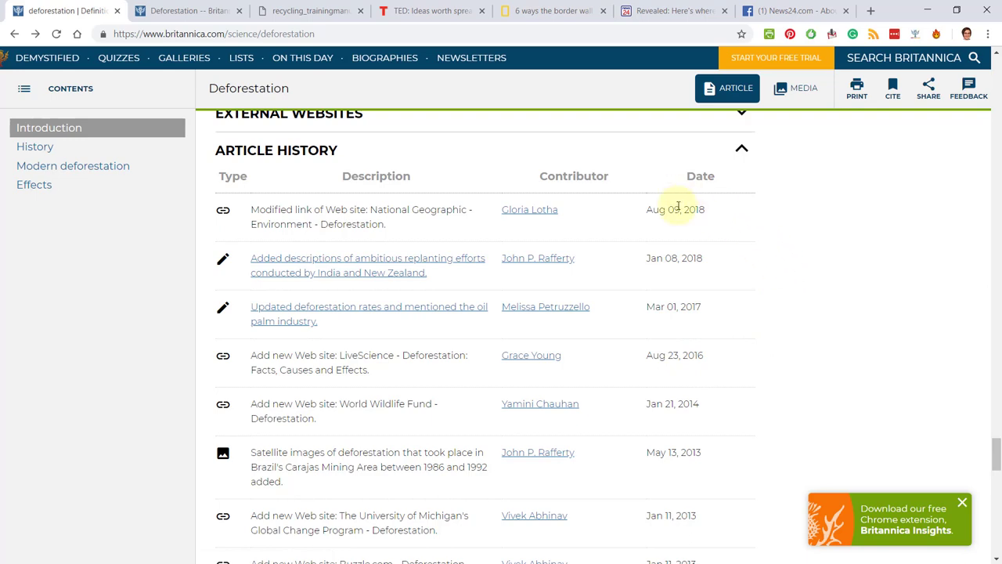
scroll(721, 333, "down", 1)
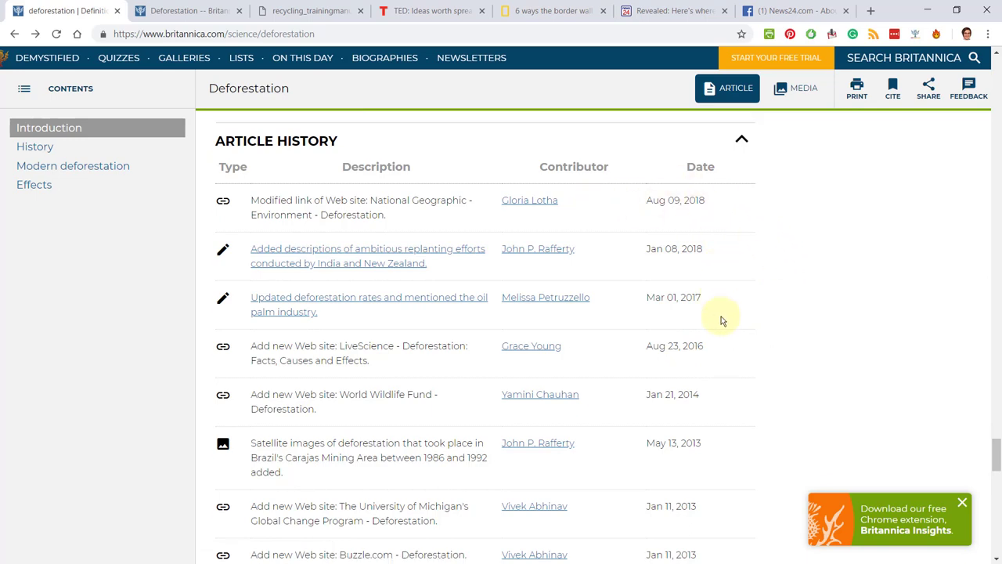
scroll(720, 333, "down", 10)
scroll(721, 332, "up", 6)
scroll(721, 333, "down", 3)
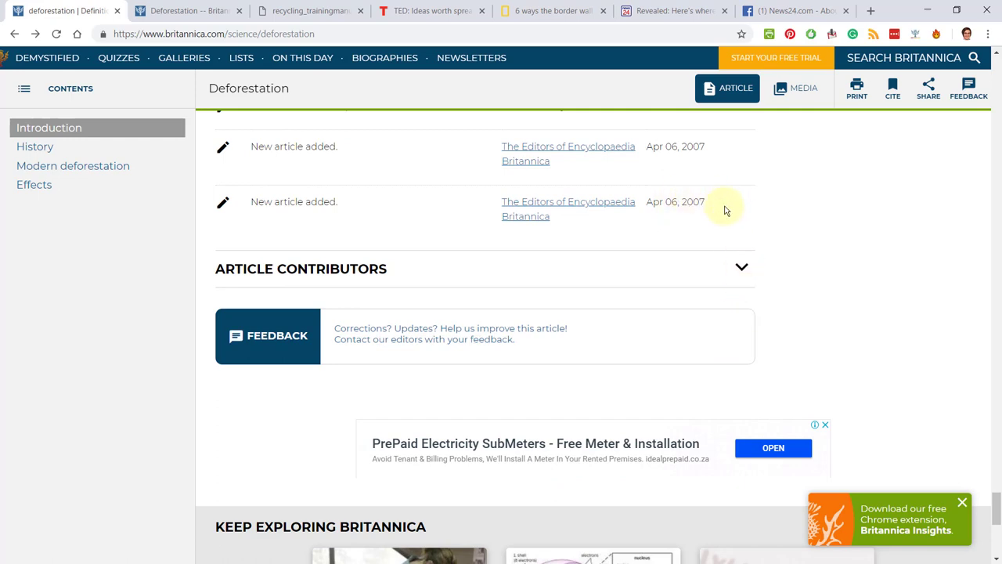
scroll(725, 209, "up", 6)
scroll(726, 214, "up", 2)
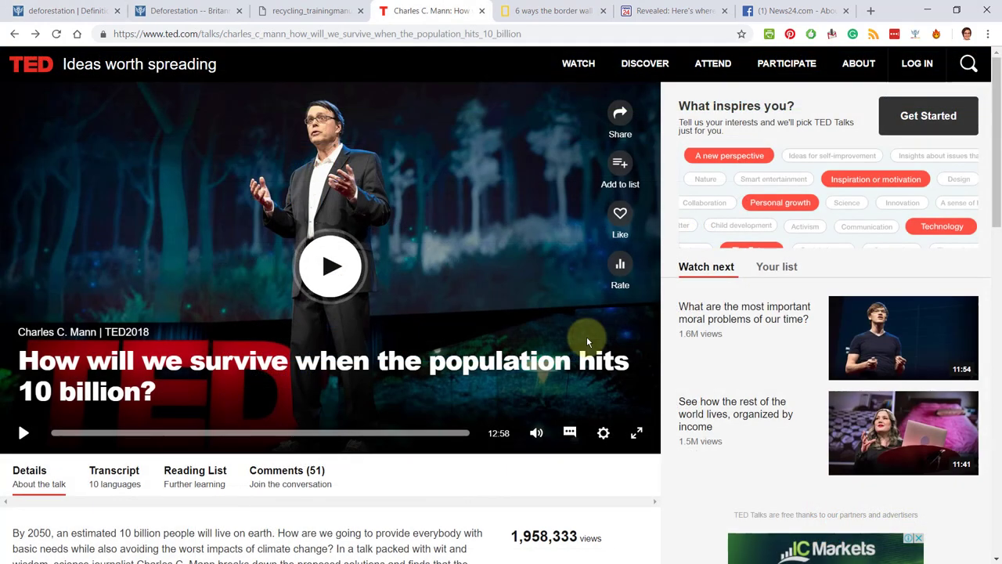
scroll(598, 346, "down", 2)
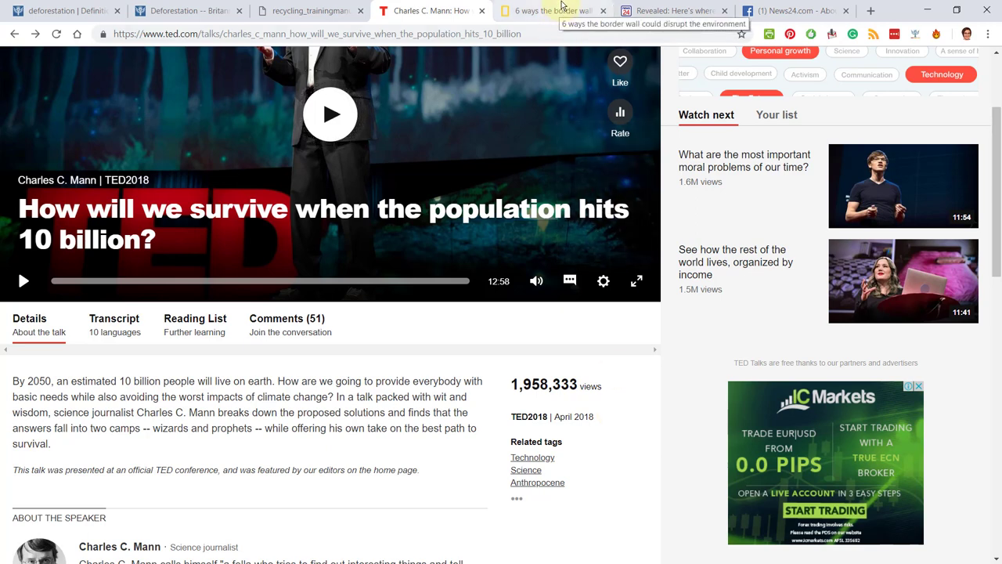
- Switch from the TED talk page to the recycling training manual PDF tab
left_click(326, 9)
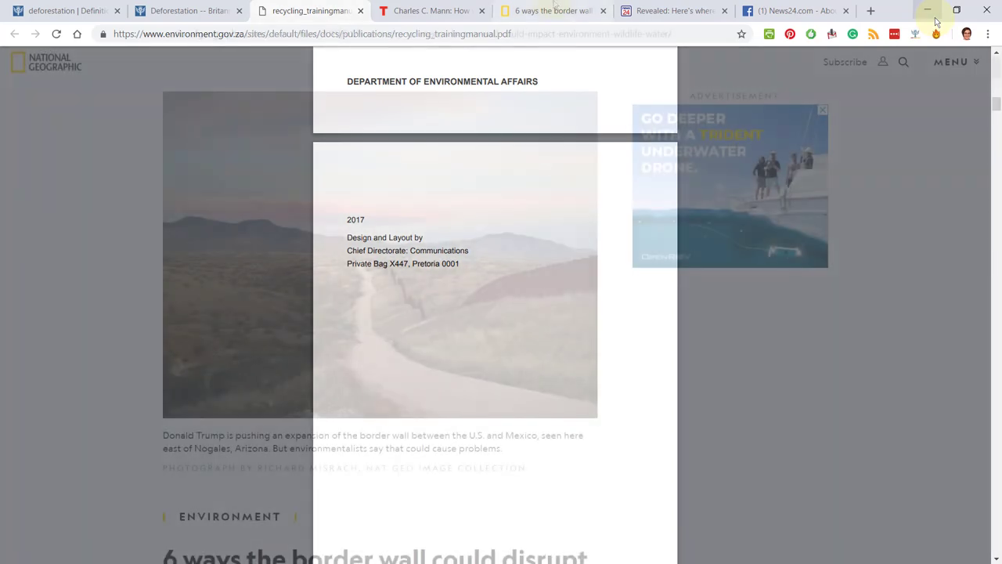
- Open the border wall article tab and mark the 2015-2019 copyright years in its footer
left_click(548, 10)
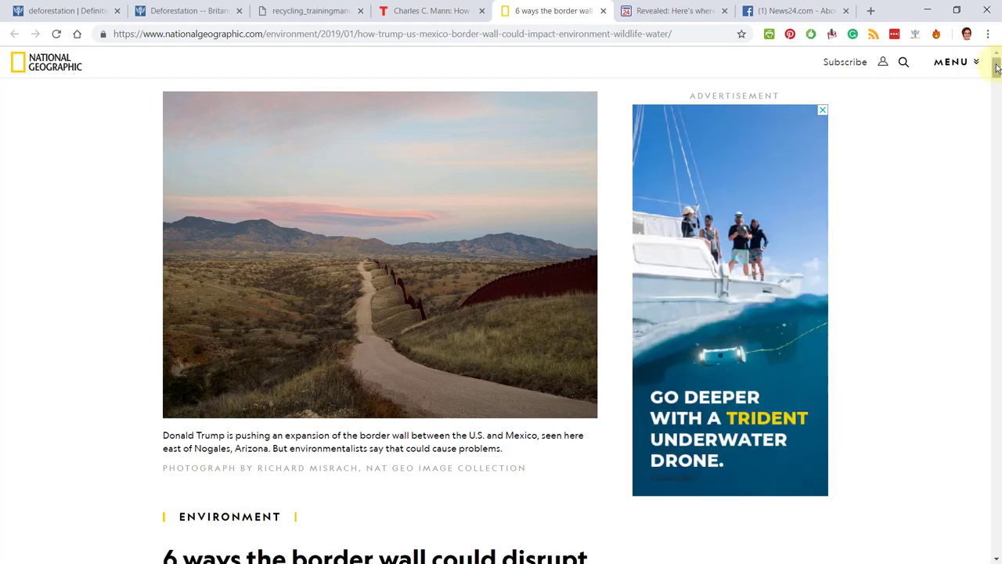
left_click_drag(997, 66, 979, 549)
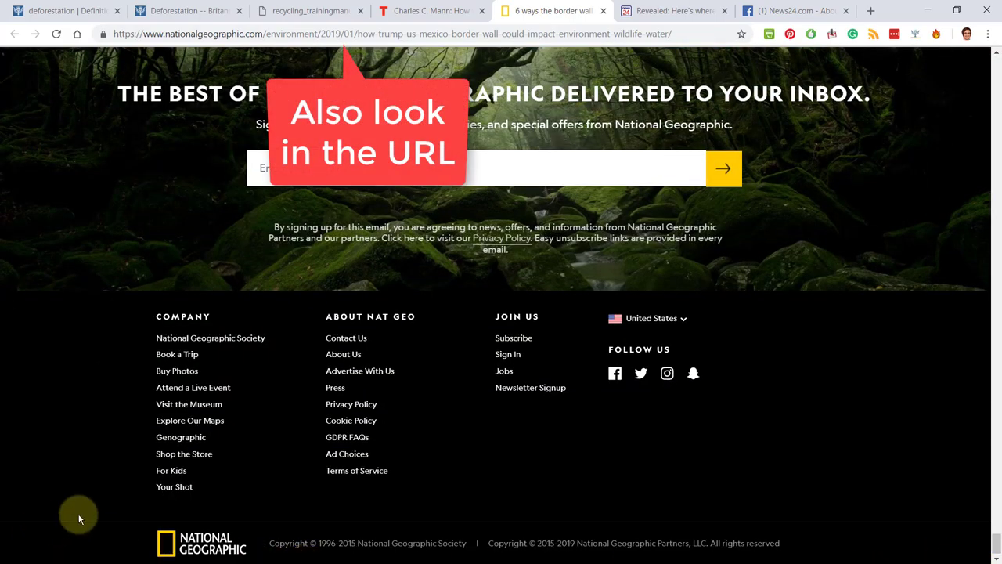
left_click_drag(540, 543, 591, 539)
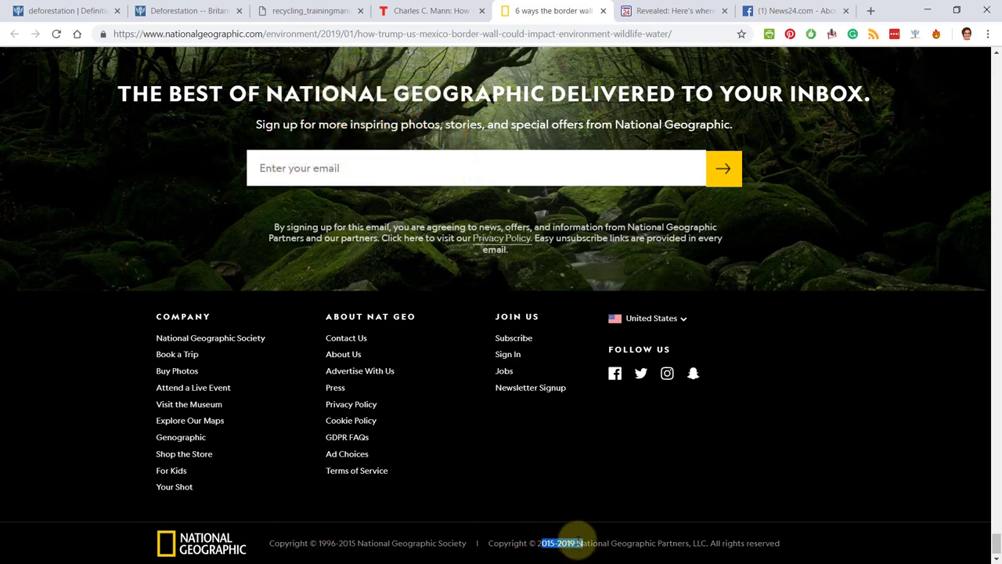
left_click(619, 538)
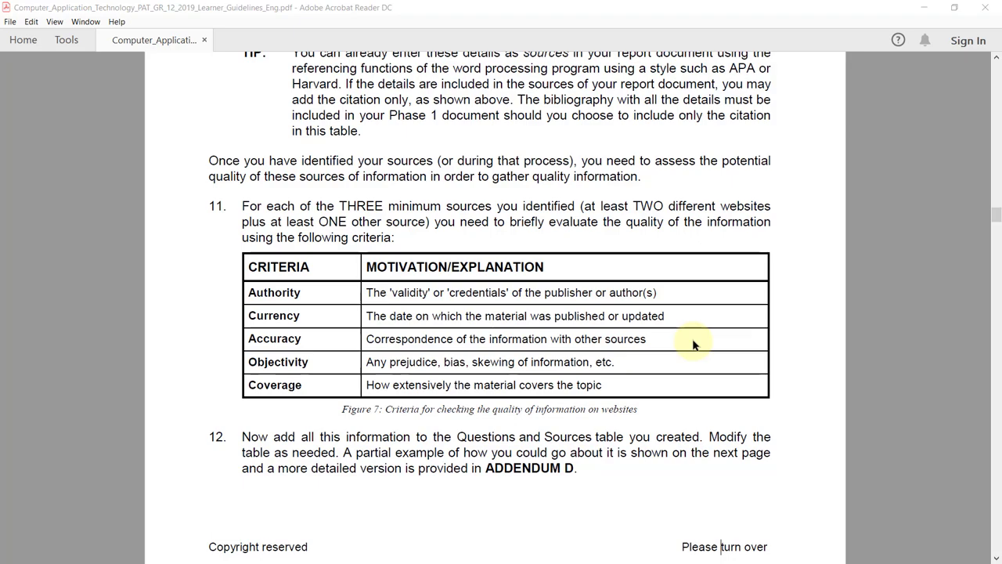
scroll(705, 368, "down", 5)
scroll(713, 313, "down", 4)
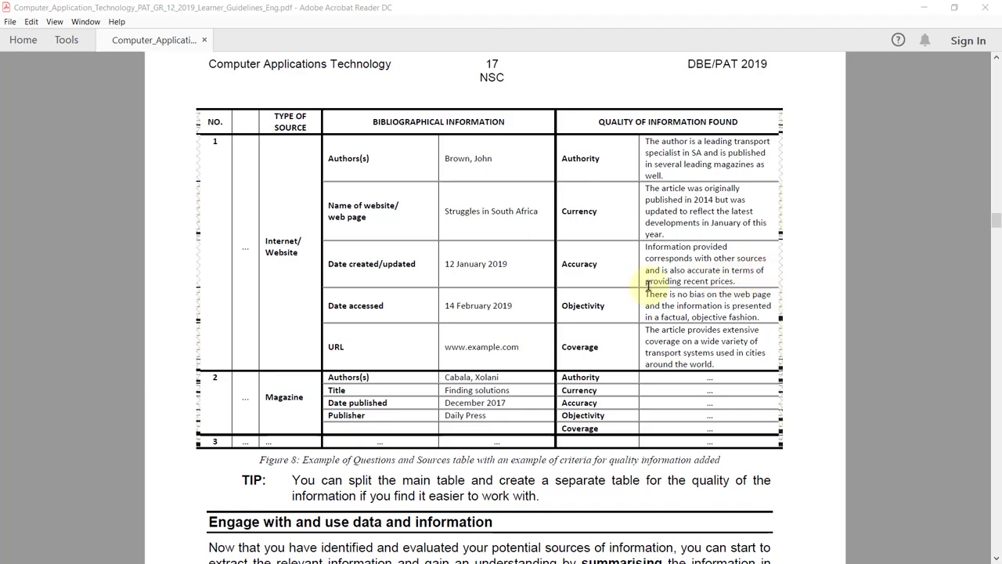
- Minimize the guidelines PDF to return to the Britannica Deforestation article
left_click(926, 8)
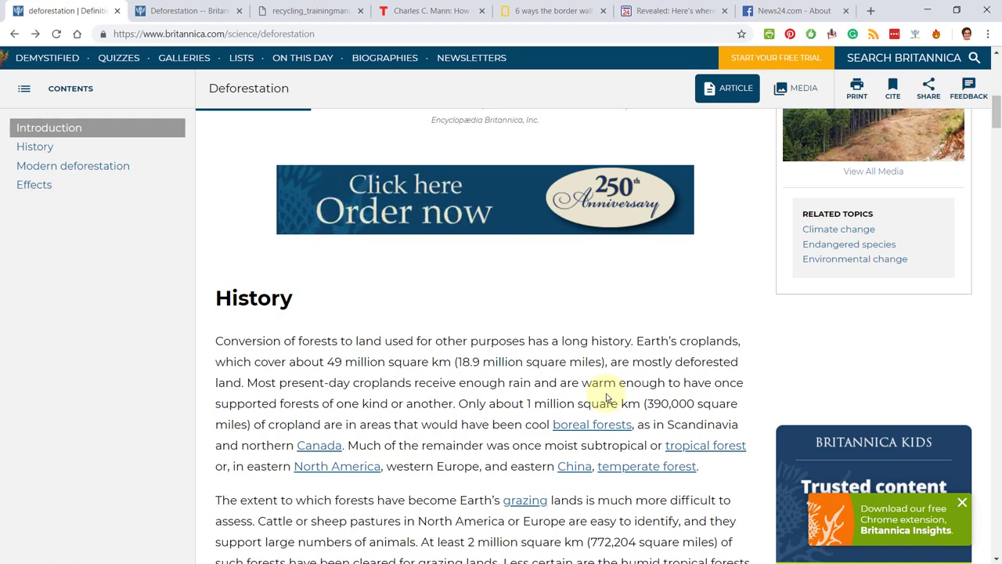
scroll(607, 398, "down", 2)
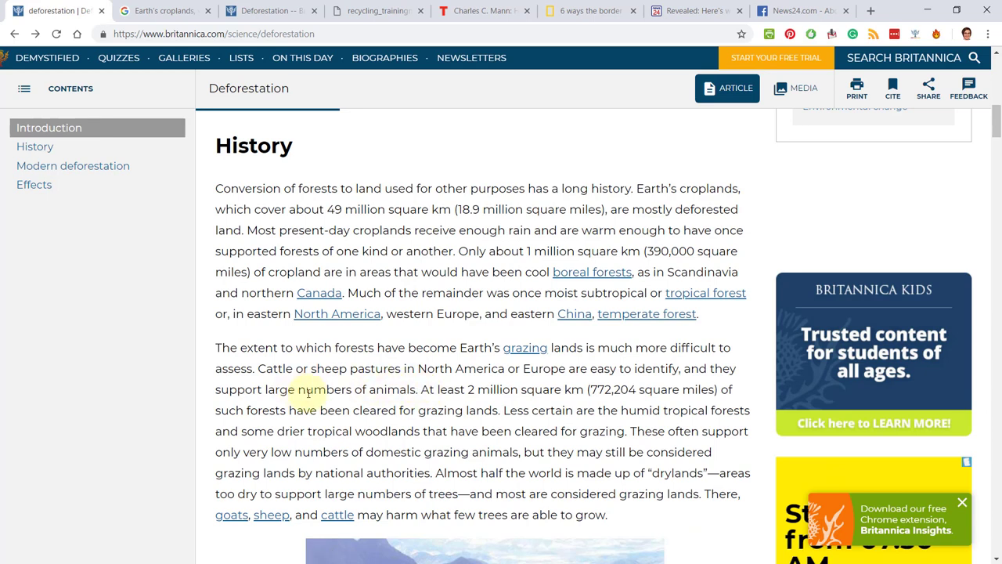
- Search Google for the Britannica phrase about forests cleared for grazing land
mouse_move(421, 389)
left_mouse_down()
mouse_move(603, 403)
mouse_move(482, 411)
left_mouse_up()
left_click(501, 405)
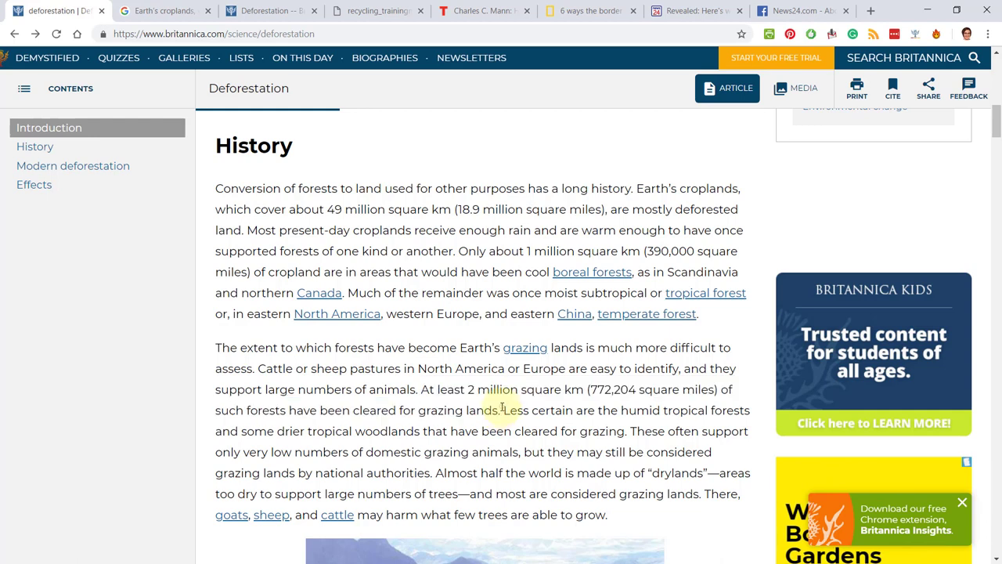
left_click_drag(246, 410, 493, 410)
right_click(481, 410)
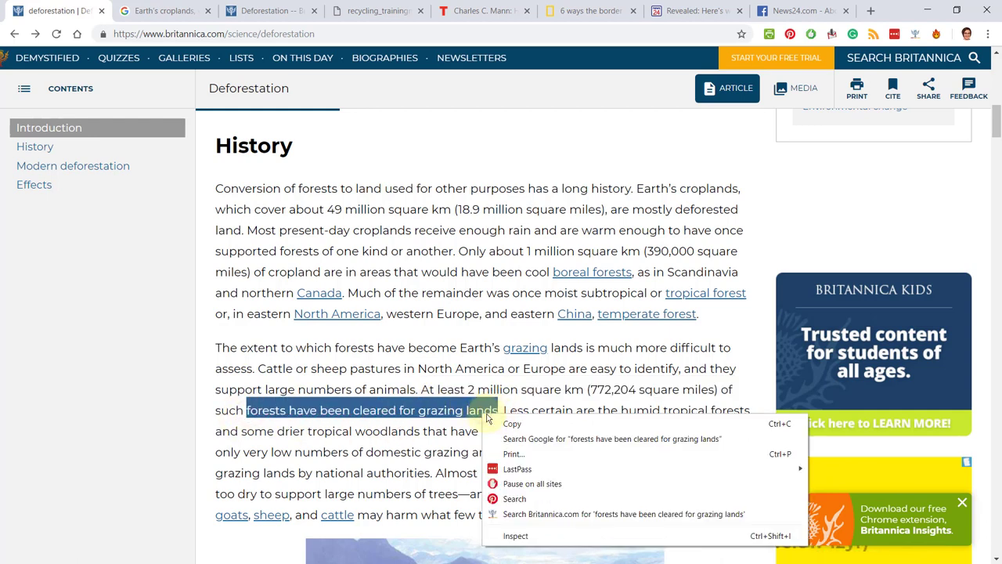
left_click(572, 439)
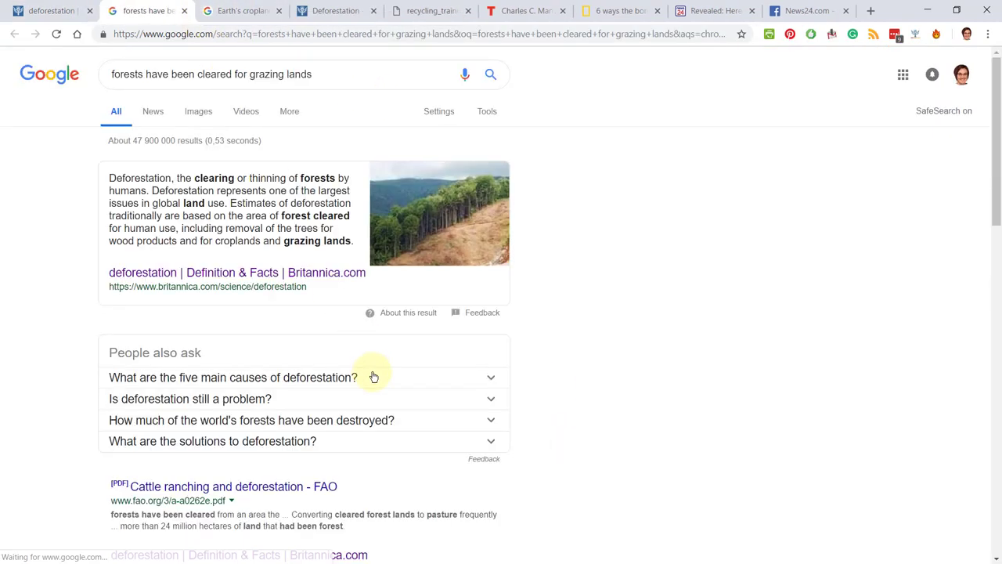
scroll(375, 377, "down", 4)
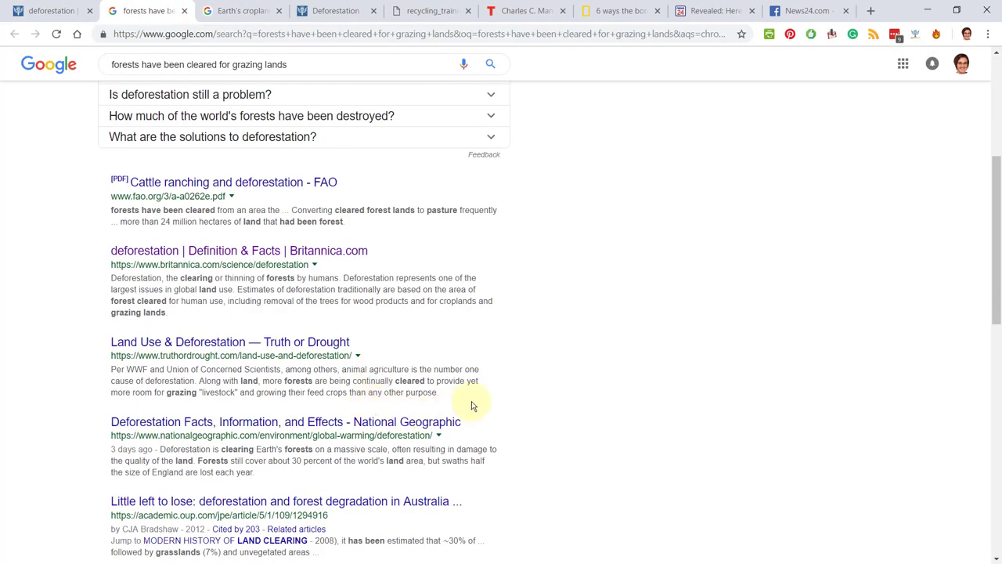
scroll(469, 415, "up", 5)
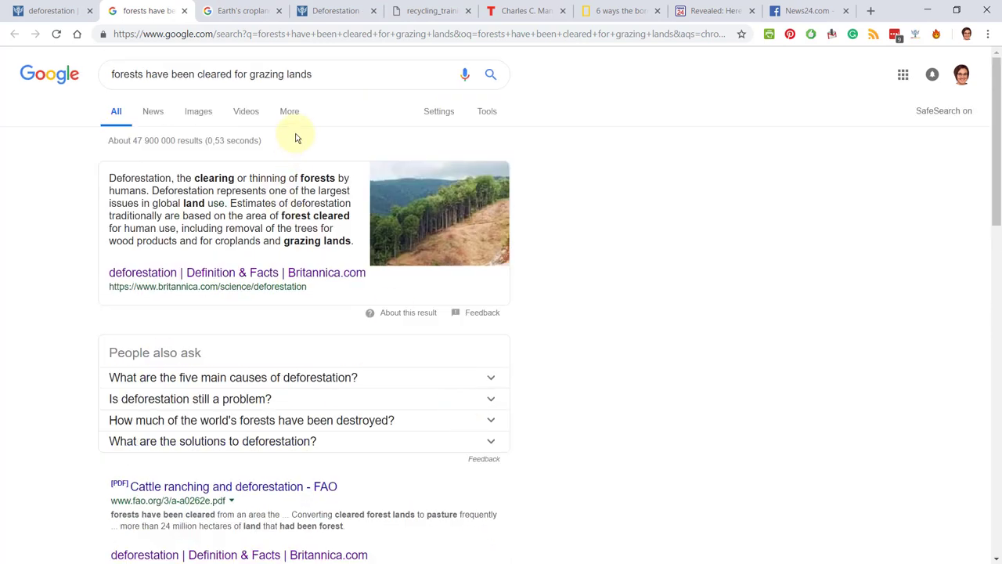
- Refine the search with 'million square km' and copy the Climate Institute result's link address
left_click(47, 10)
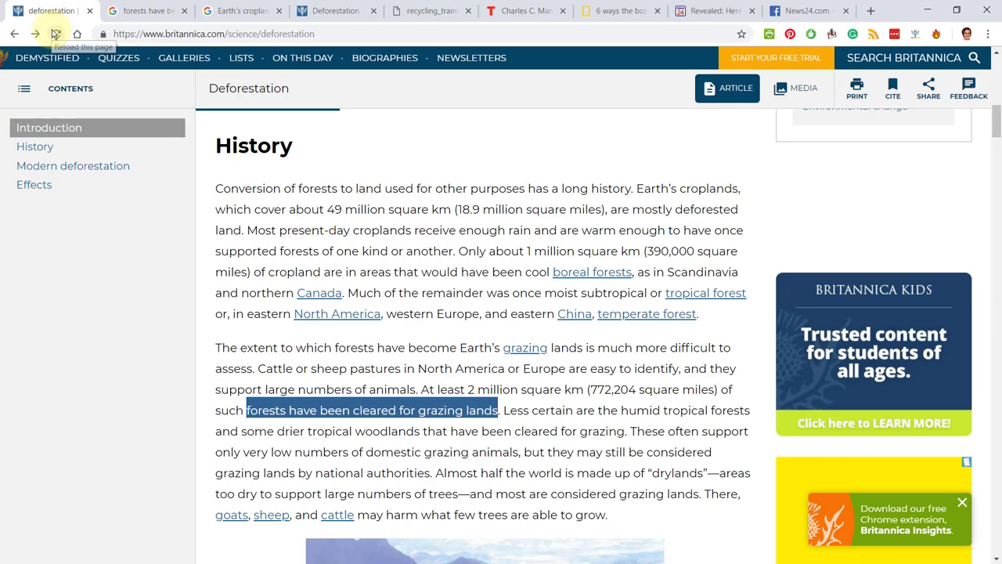
left_click(147, 10)
left_click(328, 74)
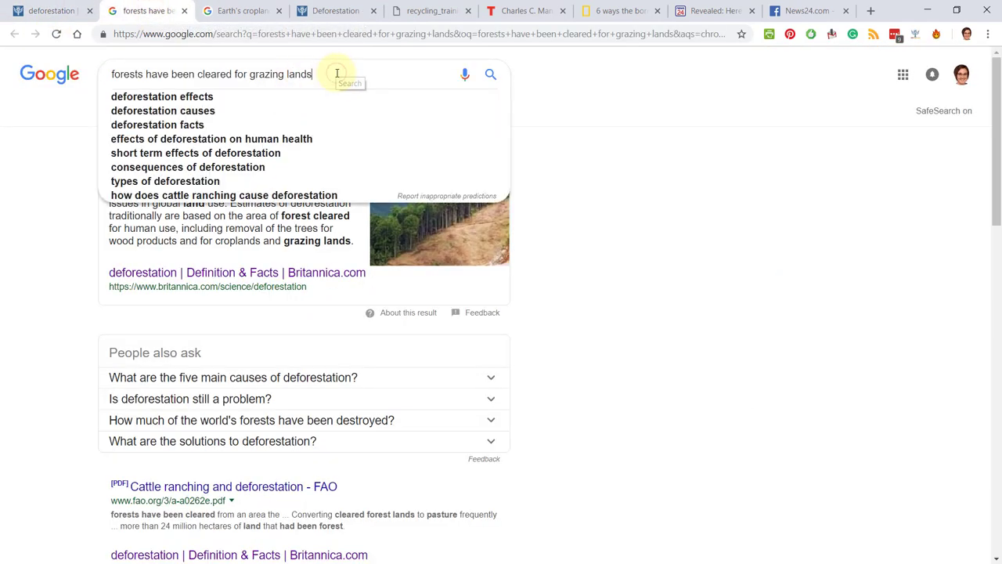
type(" milli")
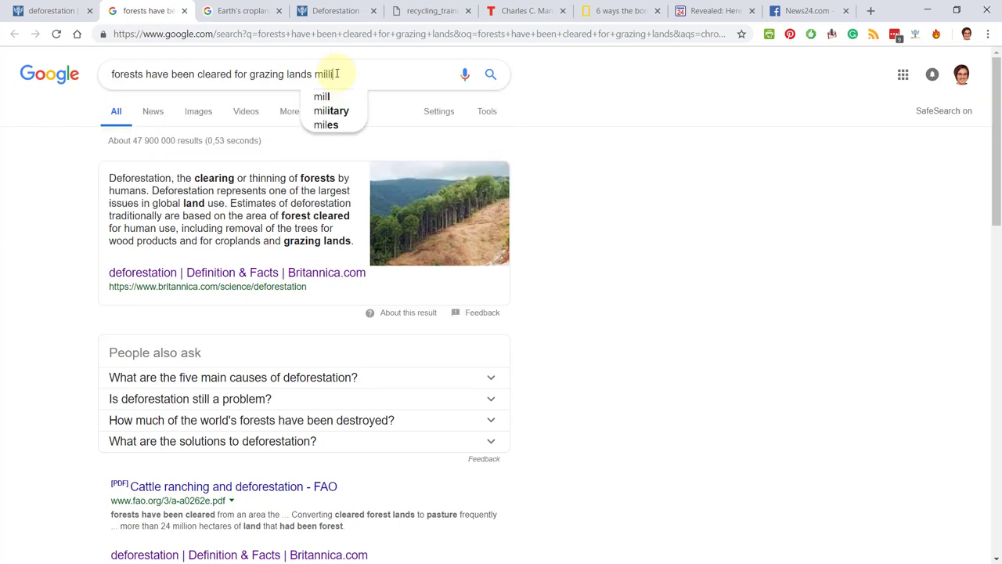
type("on square")
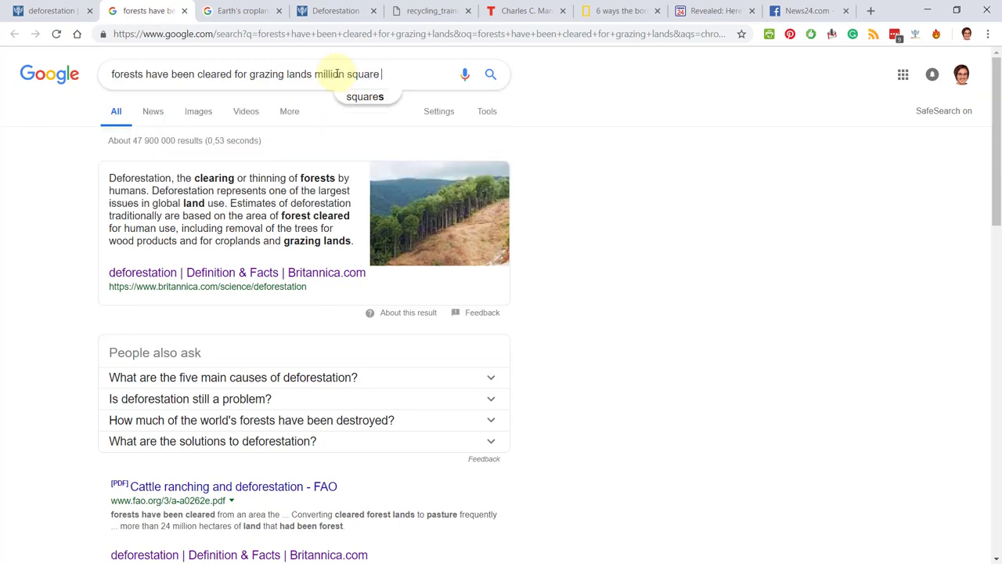
type(" km")
key("Return")
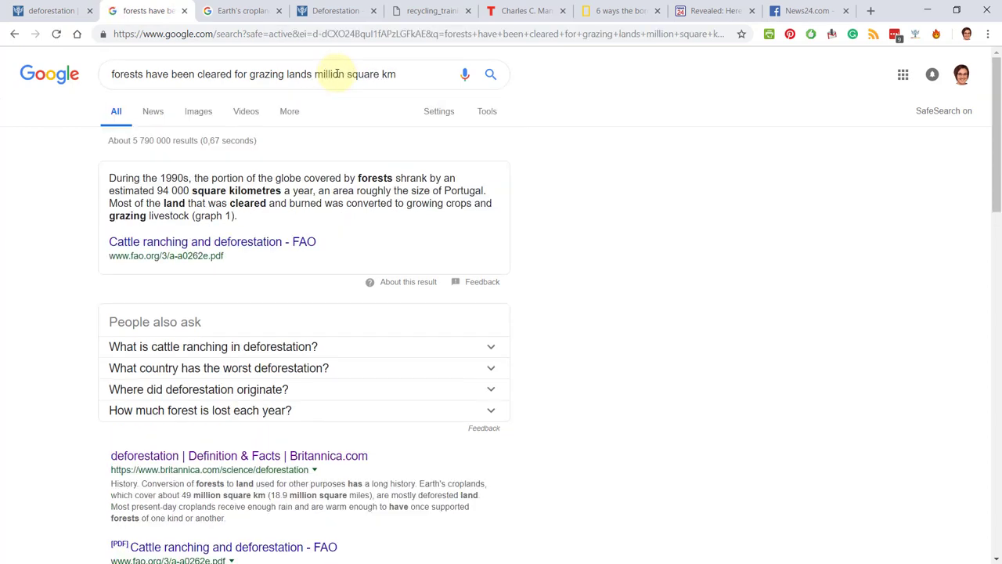
scroll(376, 431, "down", 5)
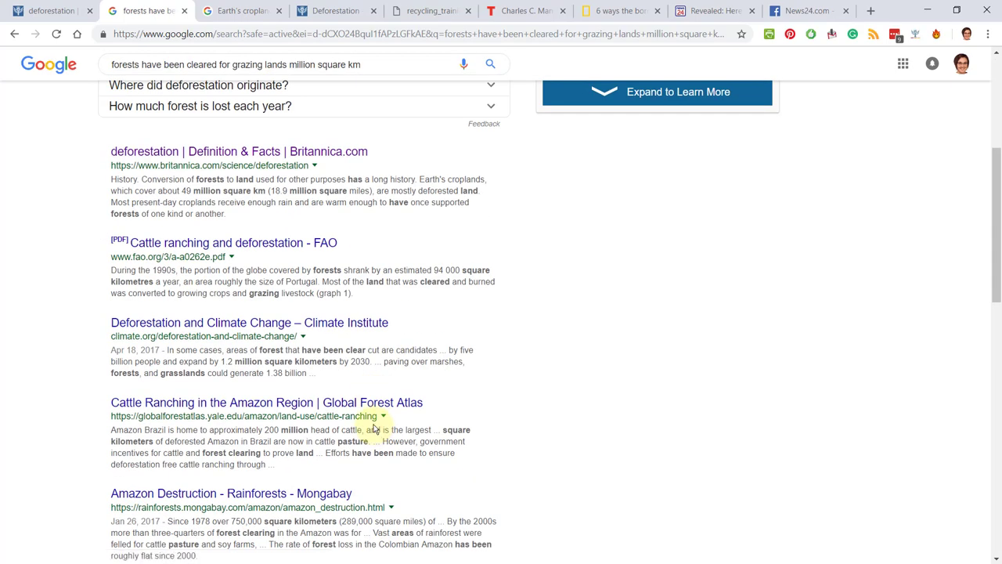
scroll(370, 441, "down", 2)
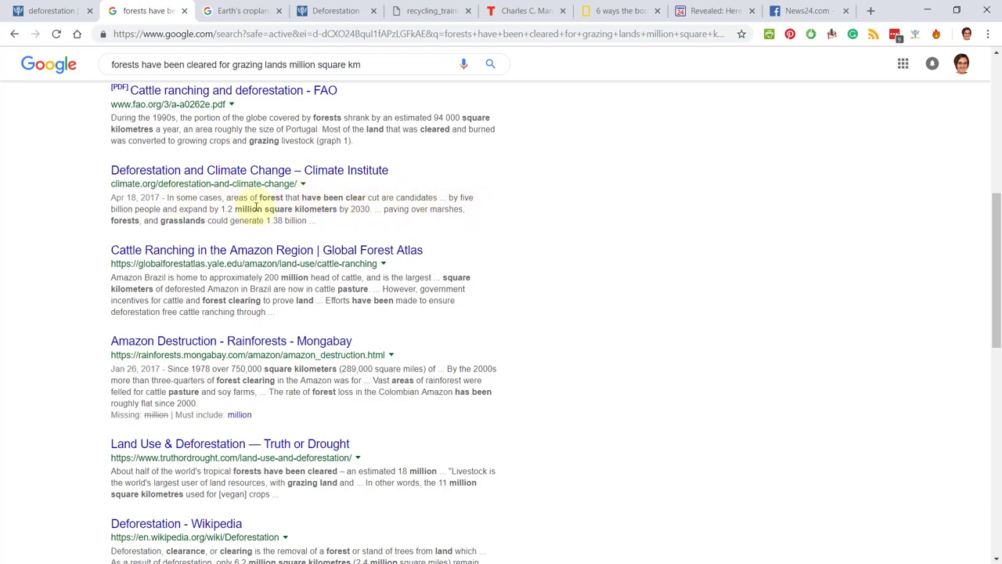
right_click(321, 174)
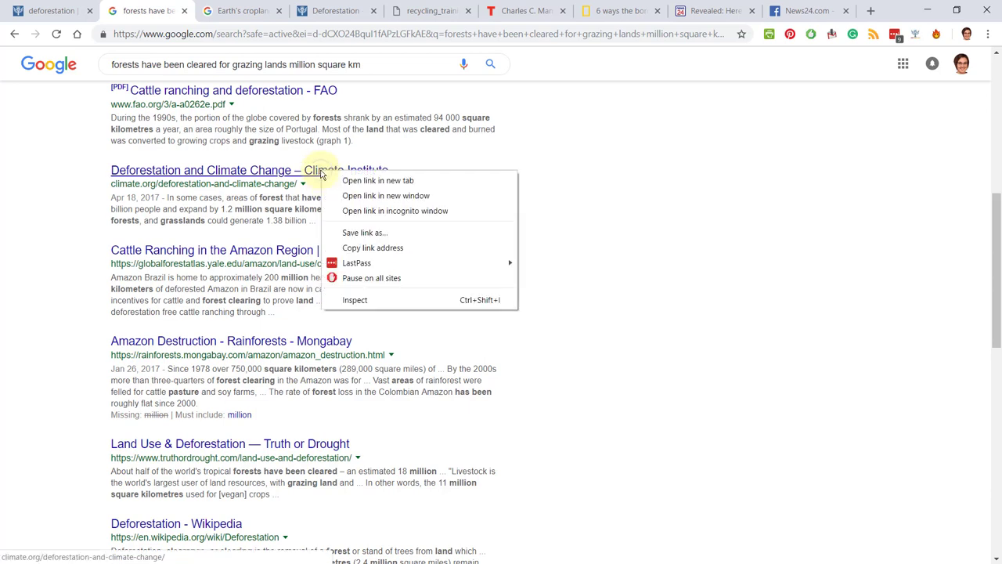
left_click(373, 247)
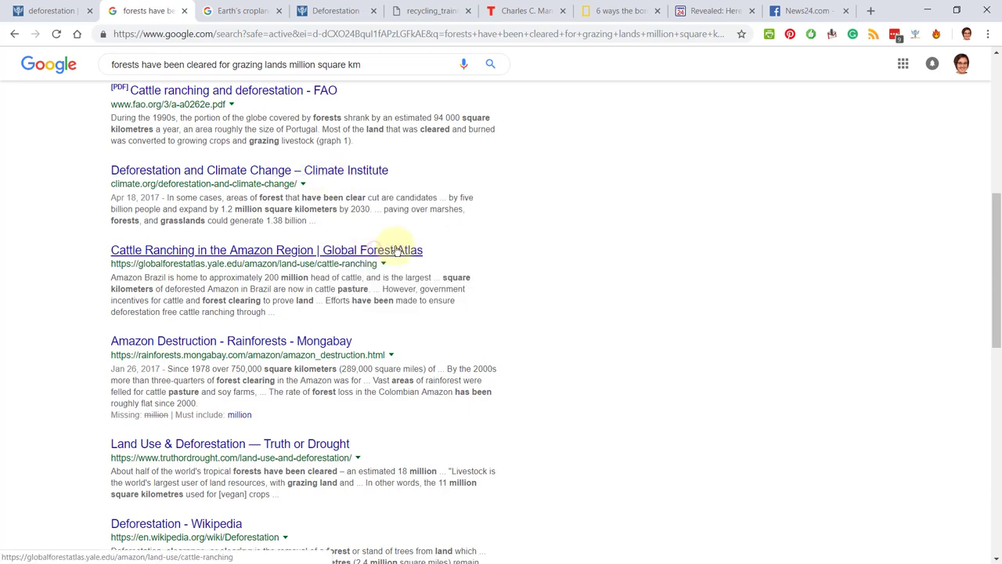
- Write climate.org. in the Source 1 Accuracy cell of the Word report and select it
left_click(932, 8)
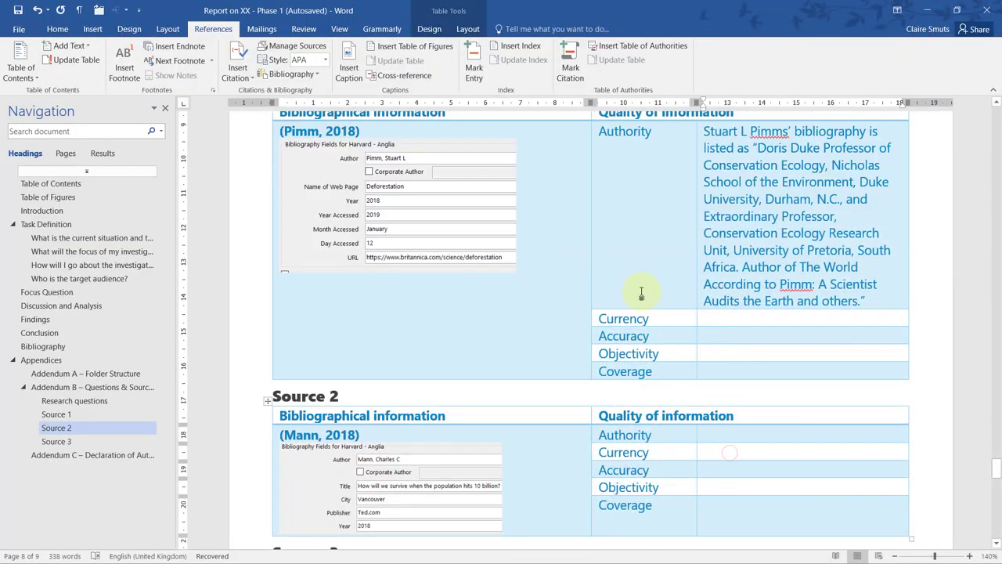
left_click(742, 337)
type("Similar information was found on various ")
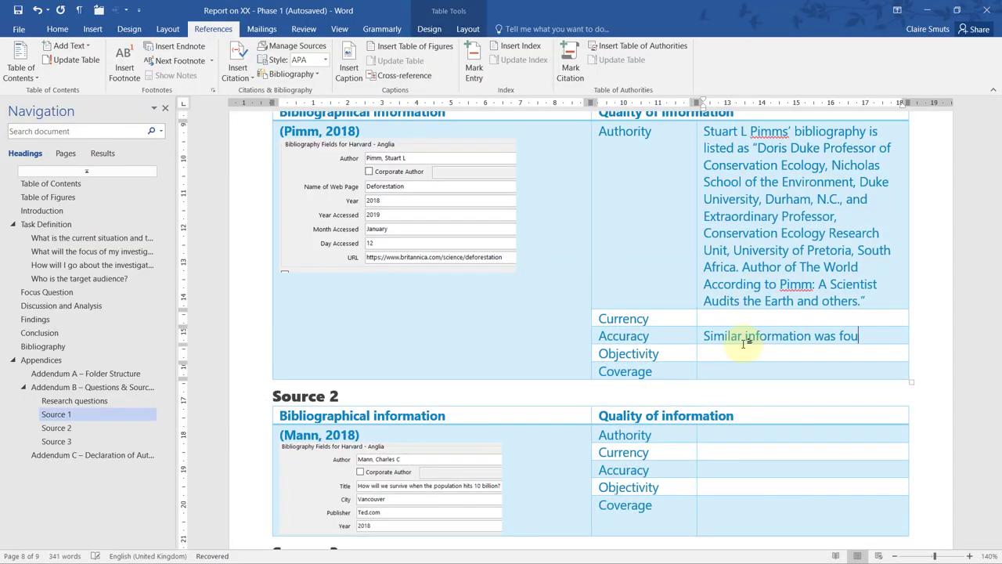
type("reliable websites such as")
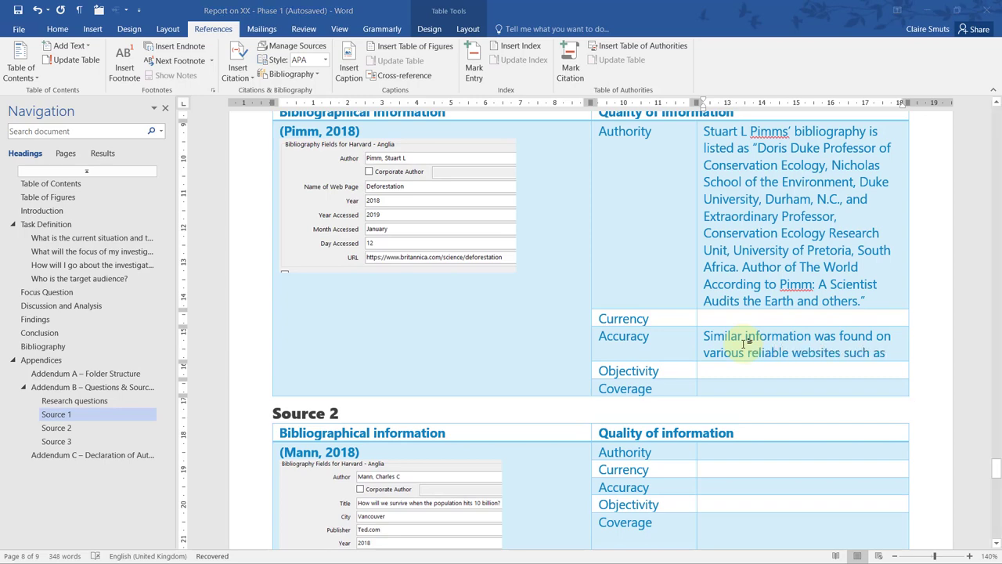
key("alt+Tab")
key("alt+Tab")
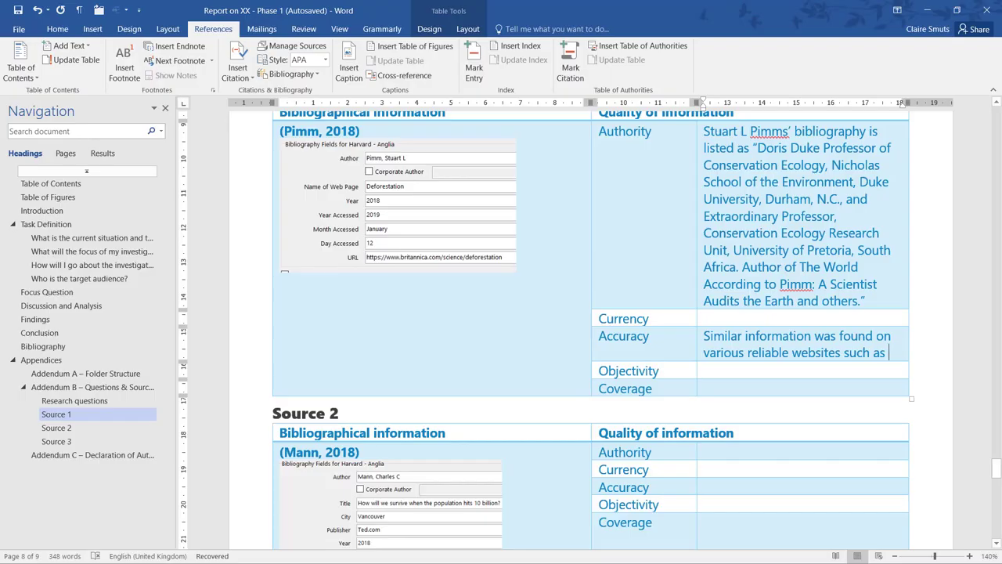
type("climate.org.")
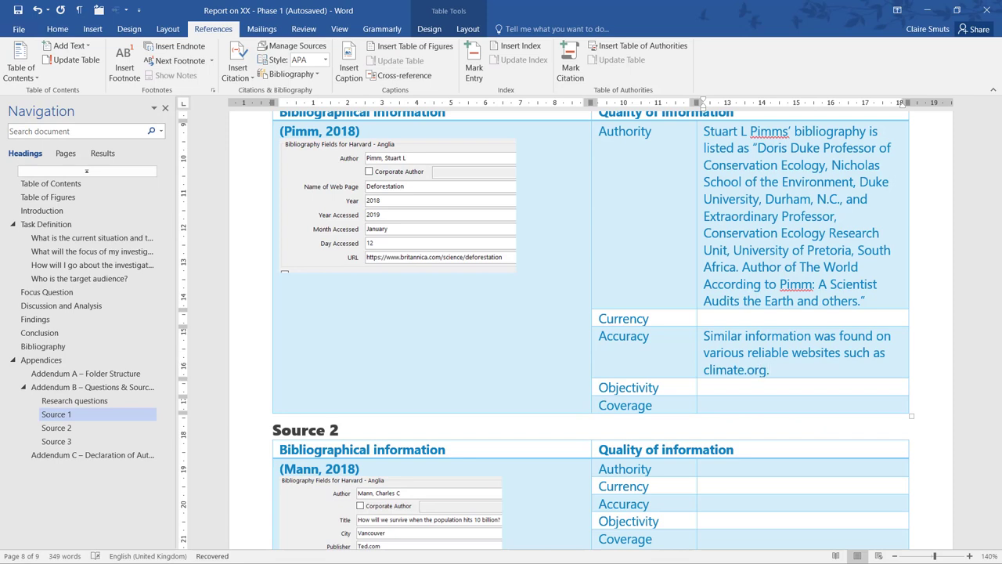
left_click_drag(767, 369, 718, 369)
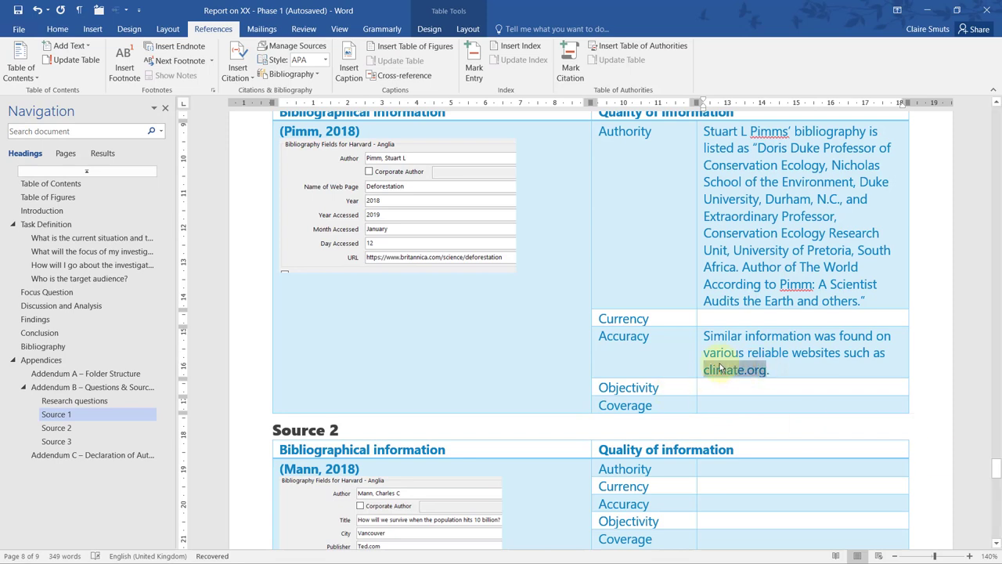
- Hyperlink the word climate.org to the pasted climate.org deforestation page address
right_click(728, 369)
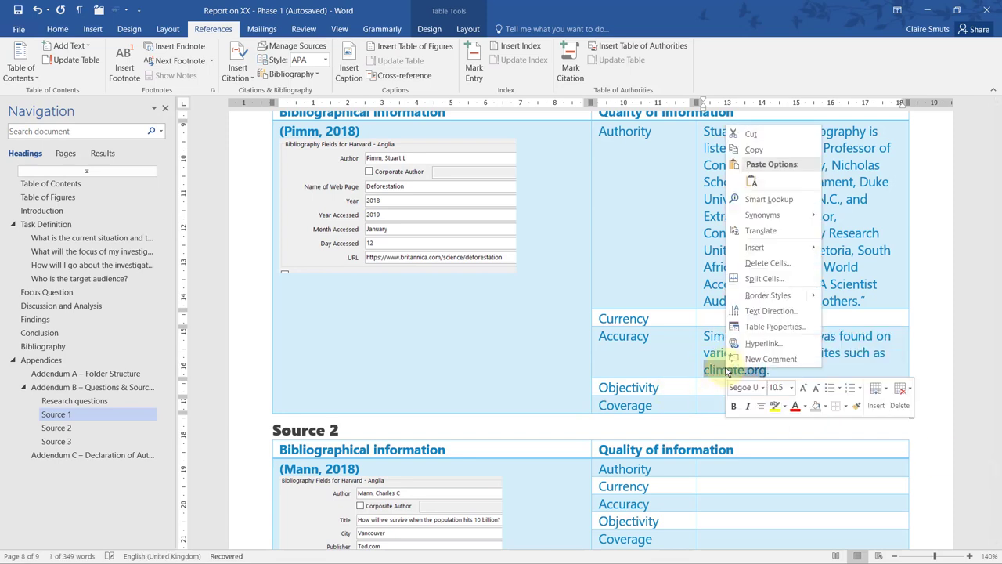
left_click(768, 344)
key("ctrl+v")
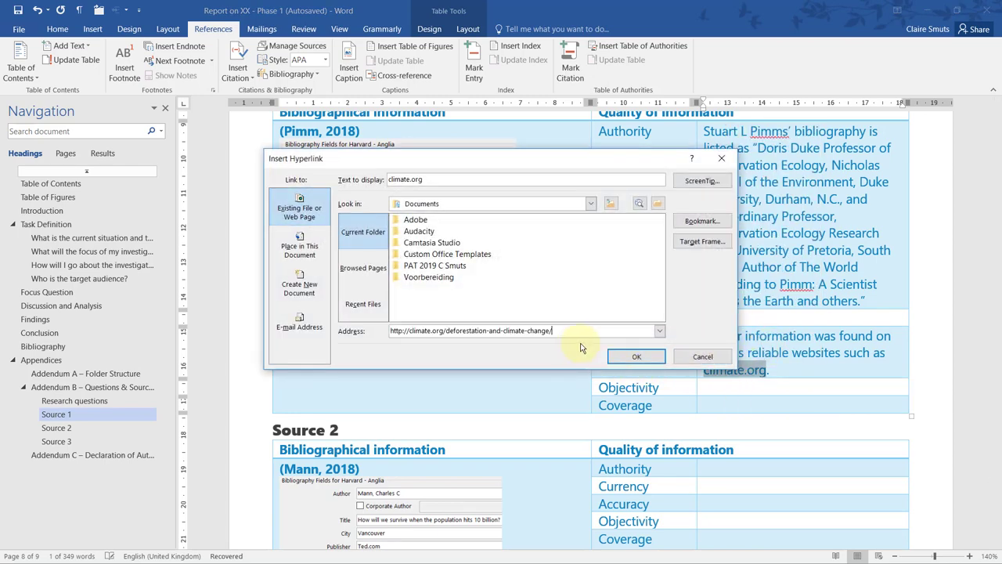
left_click(637, 357)
left_click(815, 389)
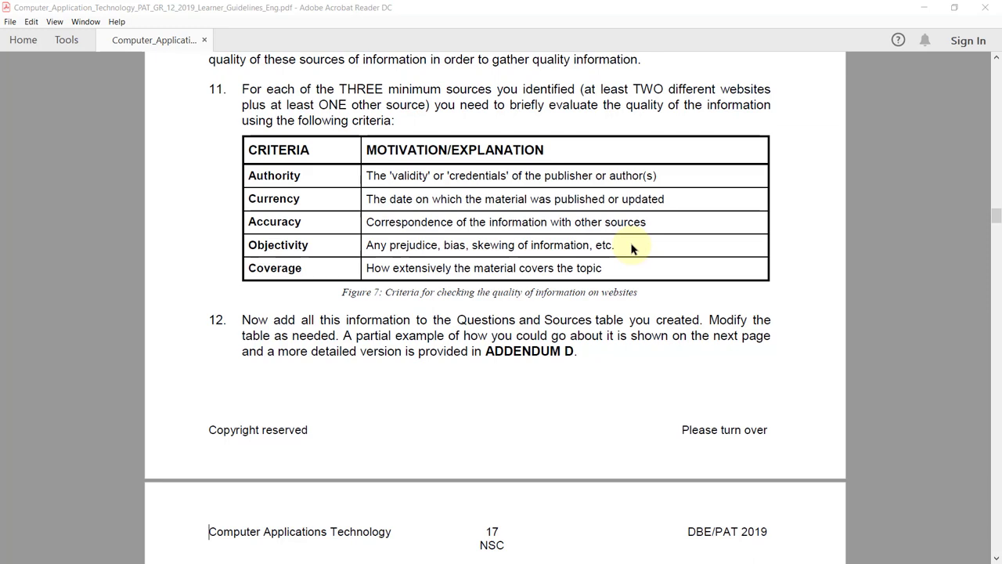
scroll(633, 249, "down", 5)
scroll(673, 259, "down", 2)
scroll(681, 259, "down", 4)
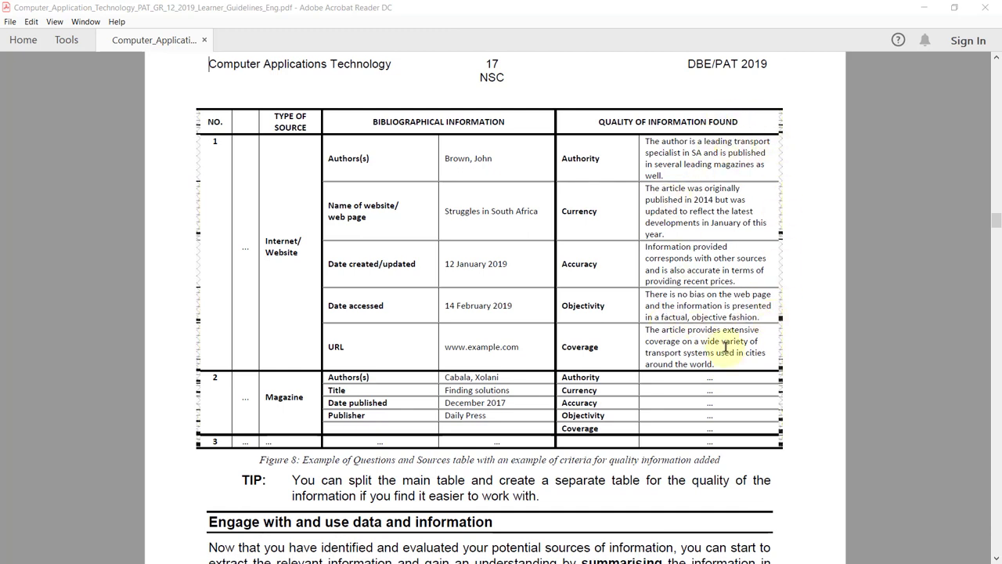
- Minimize Acrobat to return to the Britannica Deforestation article's History section
left_click(929, 11)
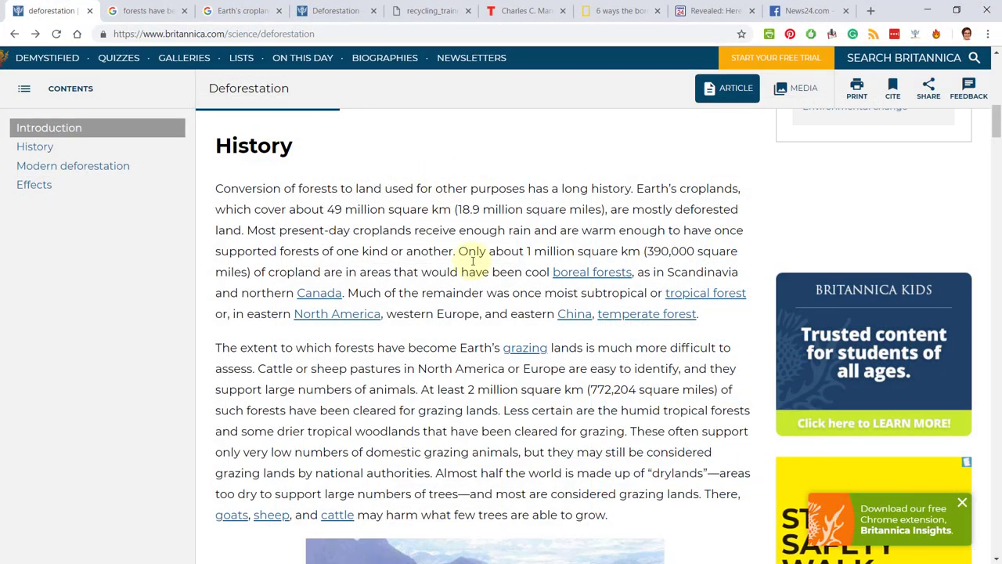
scroll(524, 386, "down", 2)
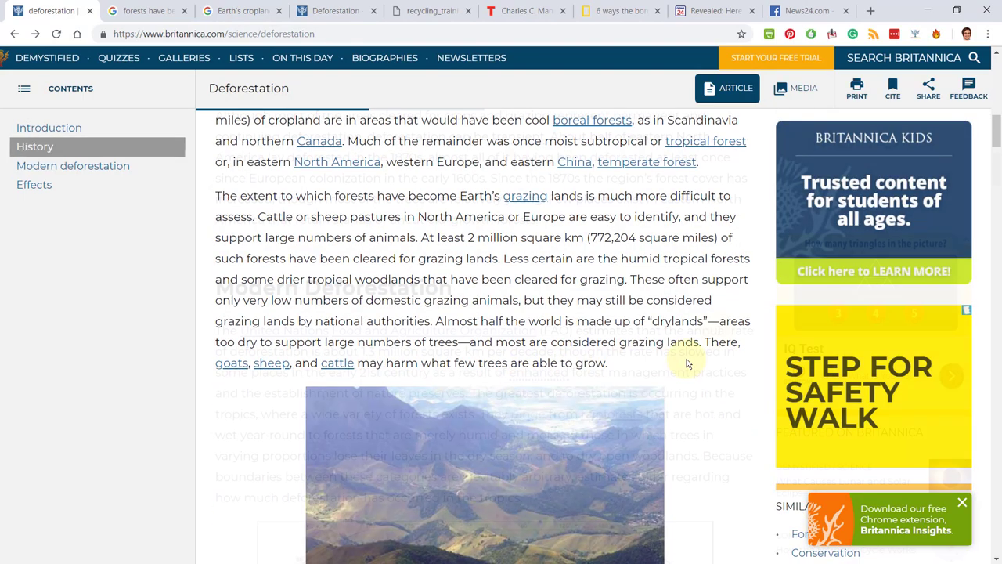
scroll(690, 364, "down", 8)
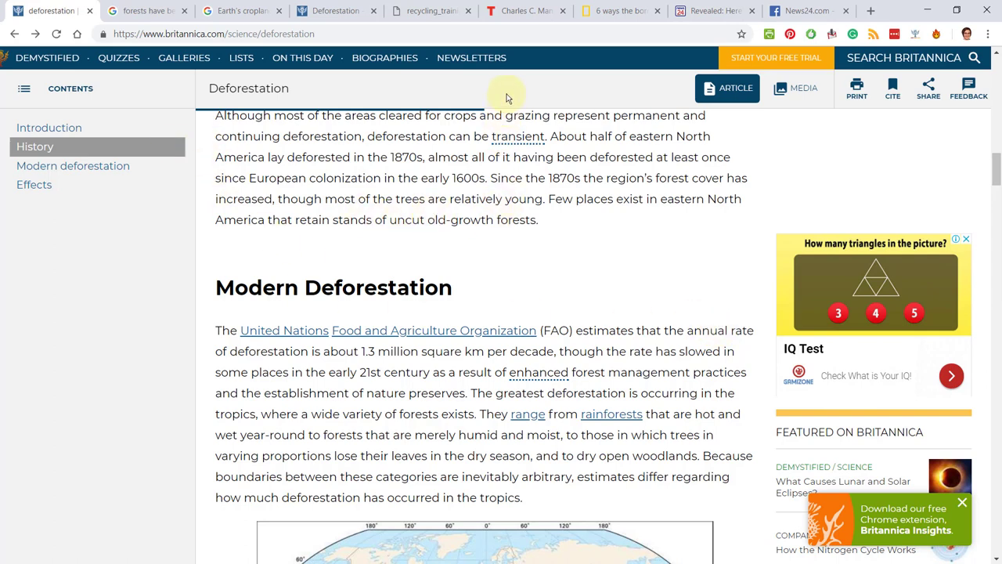
- Switch to the TED talk tab on surviving a population of 10 billion
left_click(530, 10)
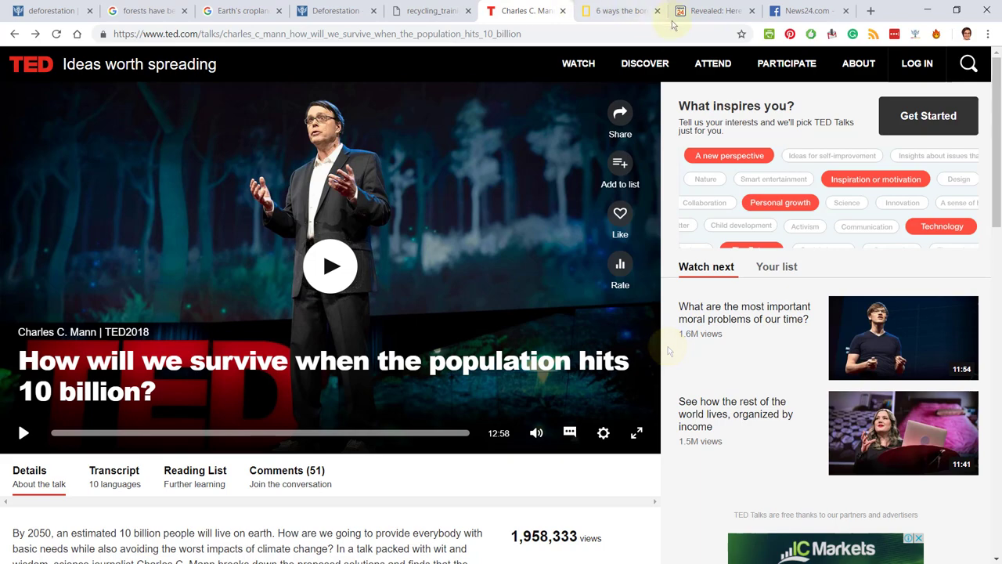
- Switch to the News24 article on South Africa's worst air pollution
left_click(709, 10)
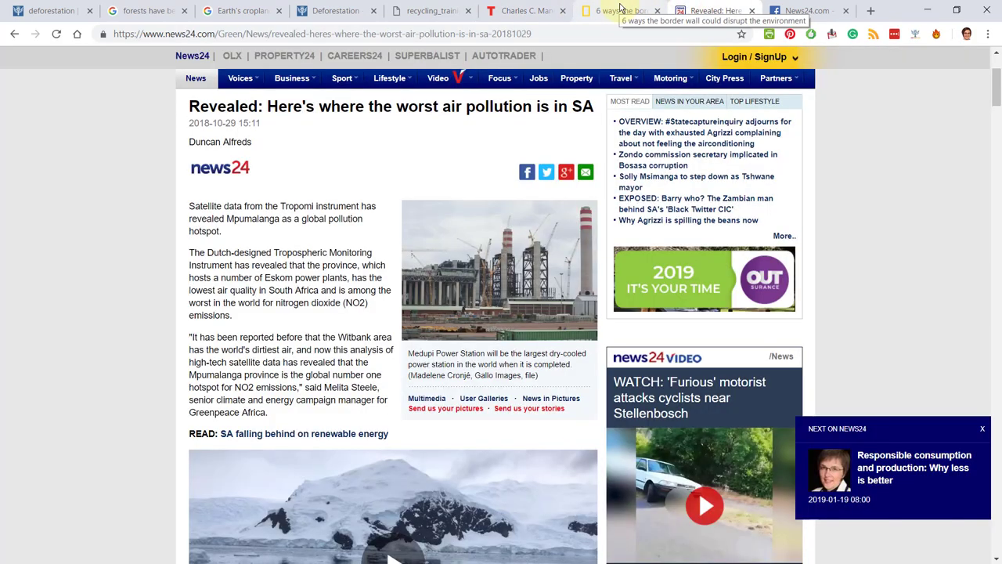
scroll(290, 384, "down", 5)
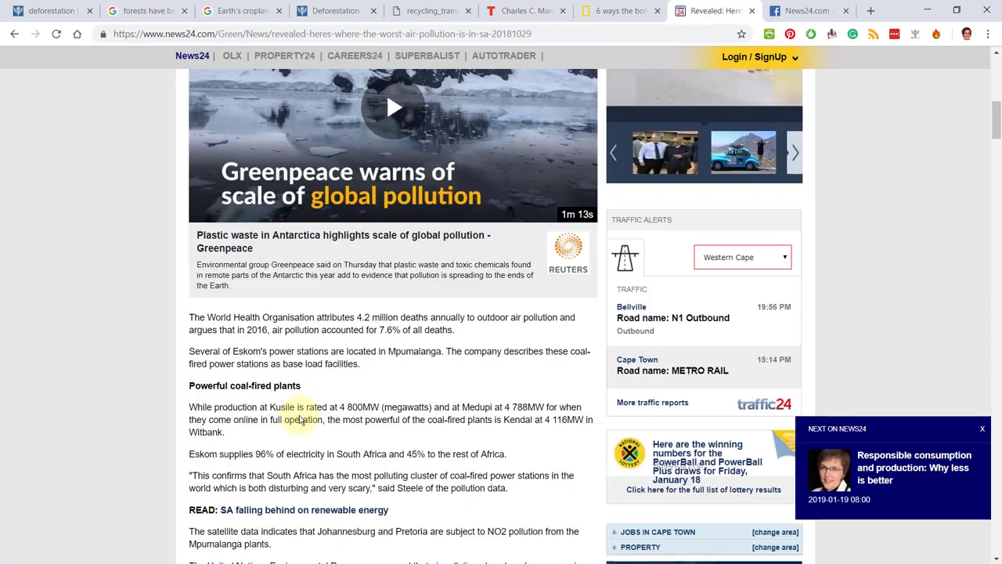
scroll(301, 423, "down", 5)
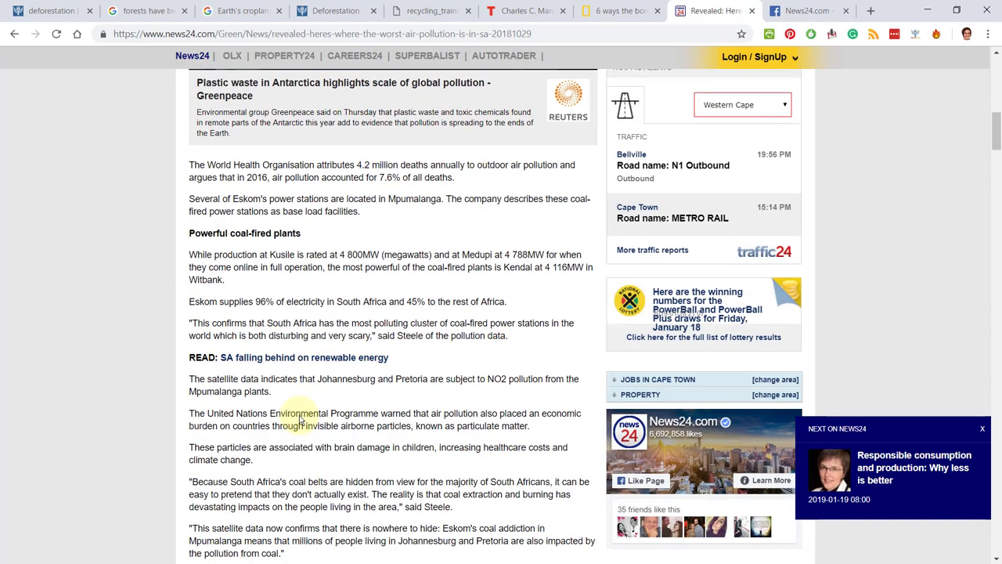
scroll(301, 423, "down", 5)
scroll(353, 470, "down", 5)
scroll(419, 528, "down", 3)
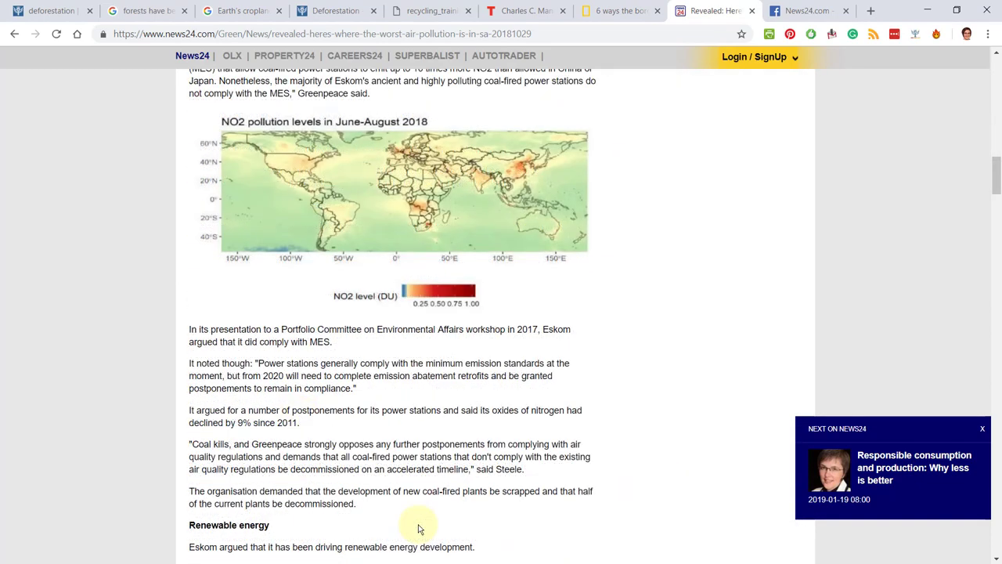
scroll(419, 528, "down", 2)
scroll(419, 529, "down", 2)
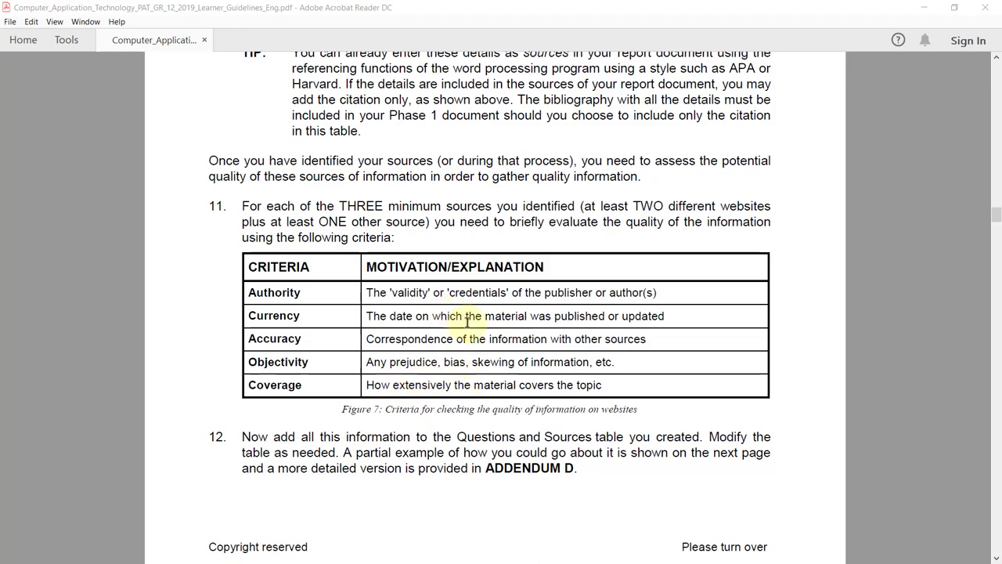
scroll(467, 318, "down", 5)
scroll(467, 318, "down", 3)
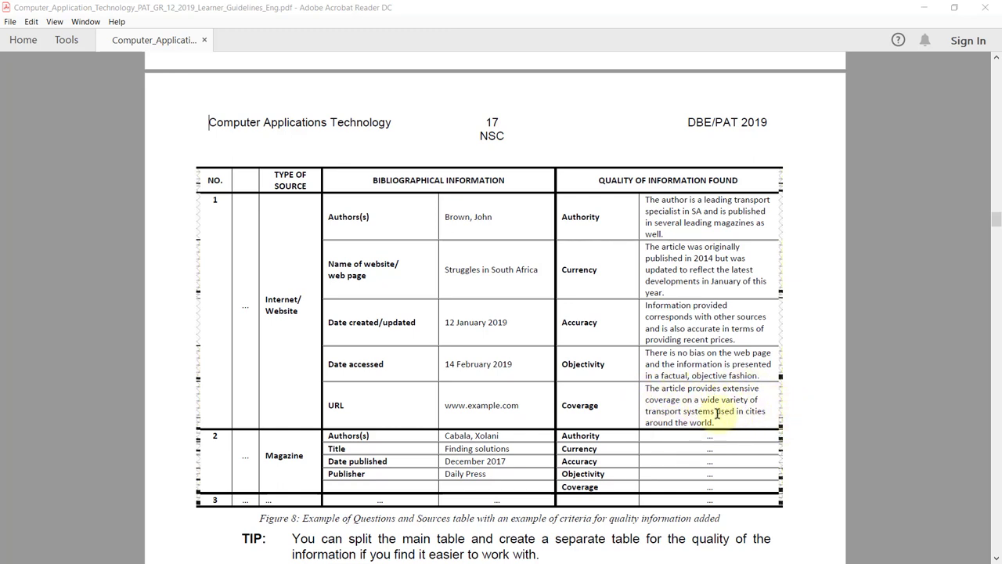
- Minimize the guidelines PDF to return to the News24 air pollution article
left_click(920, 12)
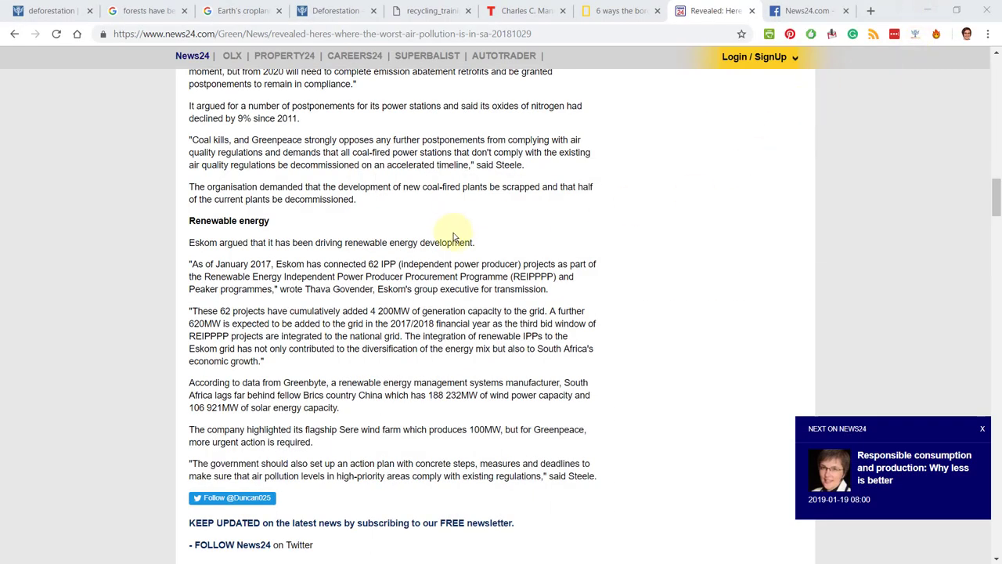
scroll(454, 232, "up", 3)
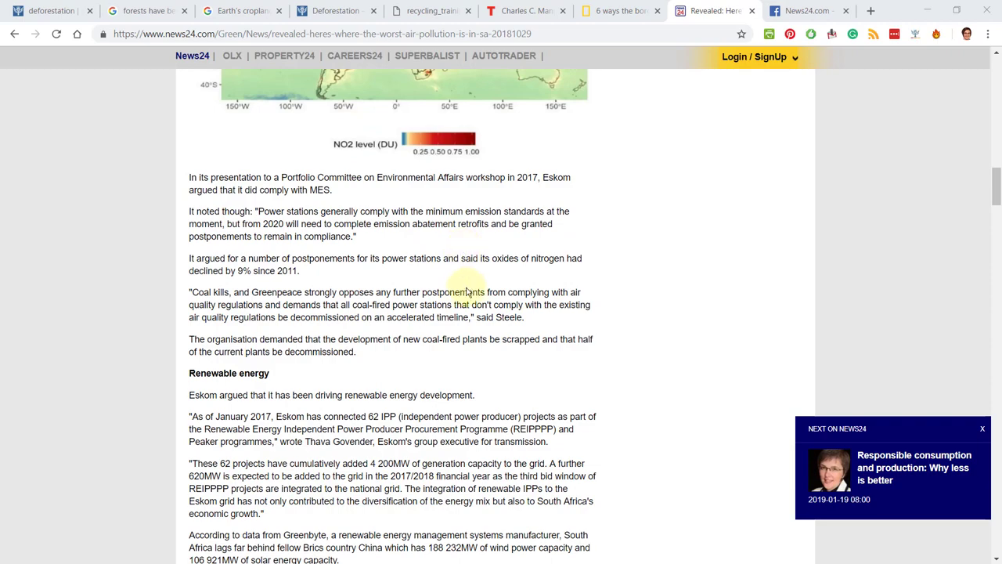
scroll(470, 294, "up", 5)
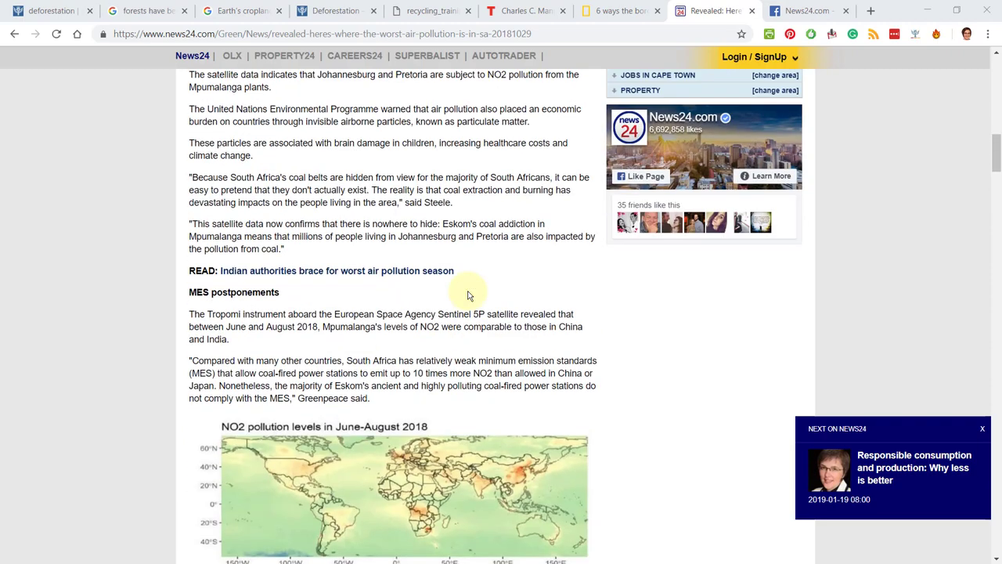
scroll(470, 293, "up", 5)
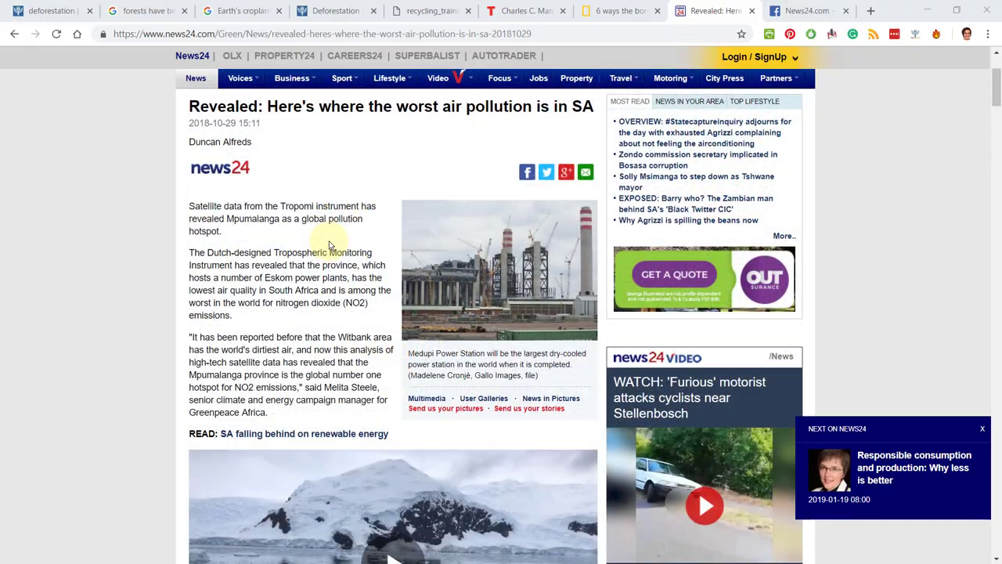
scroll(329, 245, "down", 10)
scroll(329, 245, "down", 8)
scroll(329, 245, "down", 5)
scroll(329, 270, "up", 12)
scroll(329, 270, "up", 2)
scroll(329, 270, "down", 2)
scroll(329, 270, "down", 3)
scroll(329, 270, "down", 1)
scroll(325, 270, "down", 1)
scroll(275, 227, "up", 2)
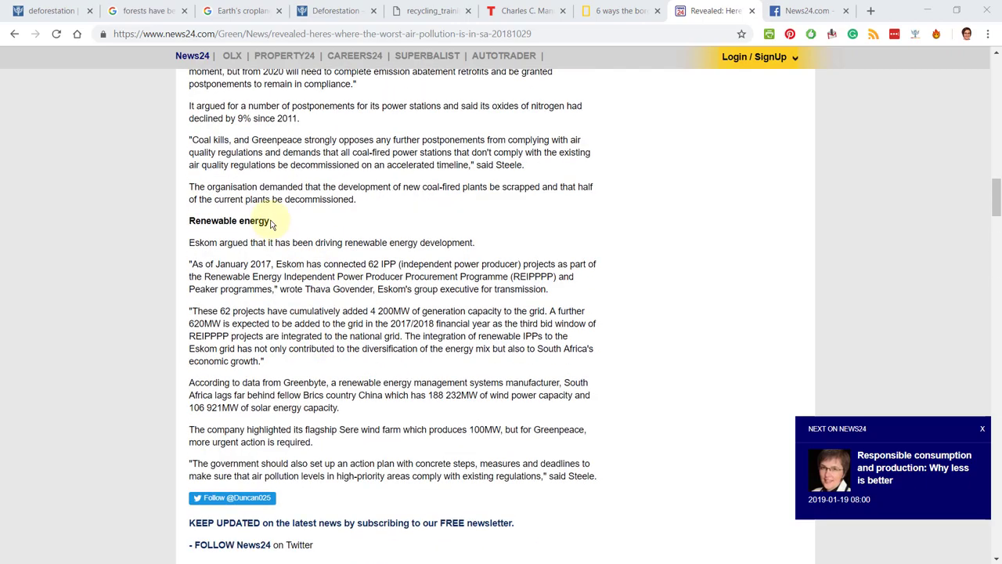
scroll(274, 258, "up", 3)
scroll(274, 259, "up", 5)
scroll(274, 259, "up", 3)
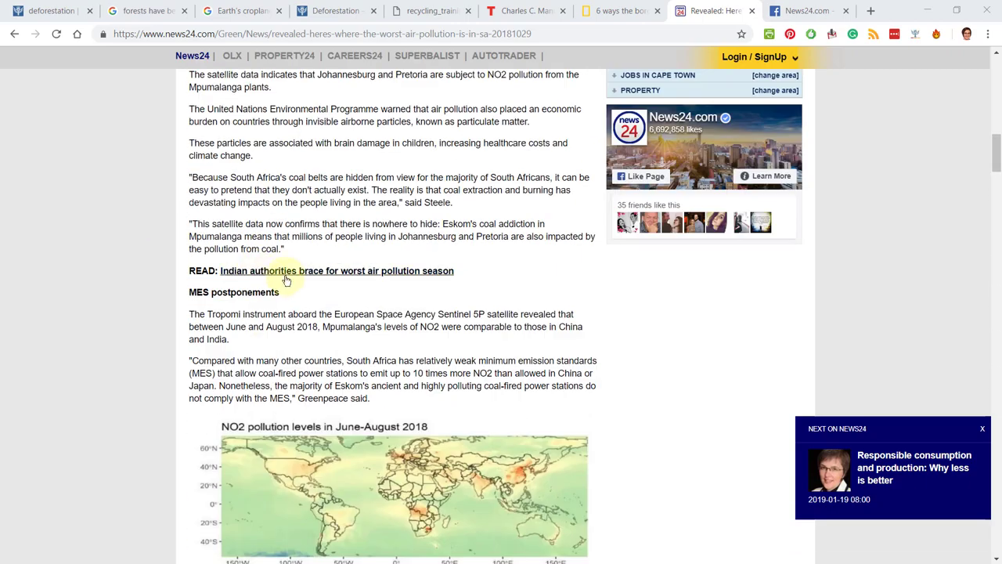
scroll(329, 317, "up", 5)
scroll(329, 317, "up", 2)
scroll(329, 319, "down", 1)
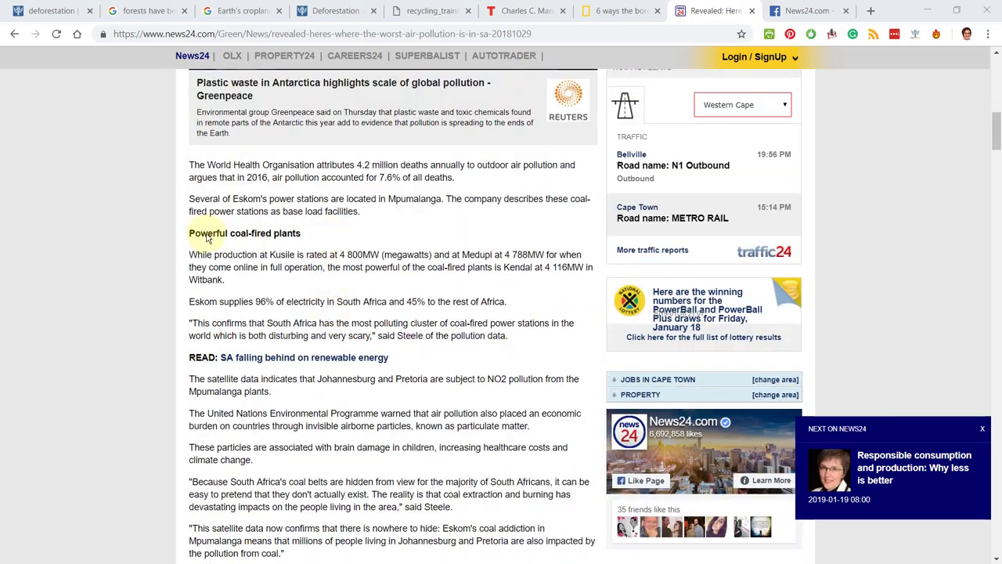
scroll(413, 321, "up", 3)
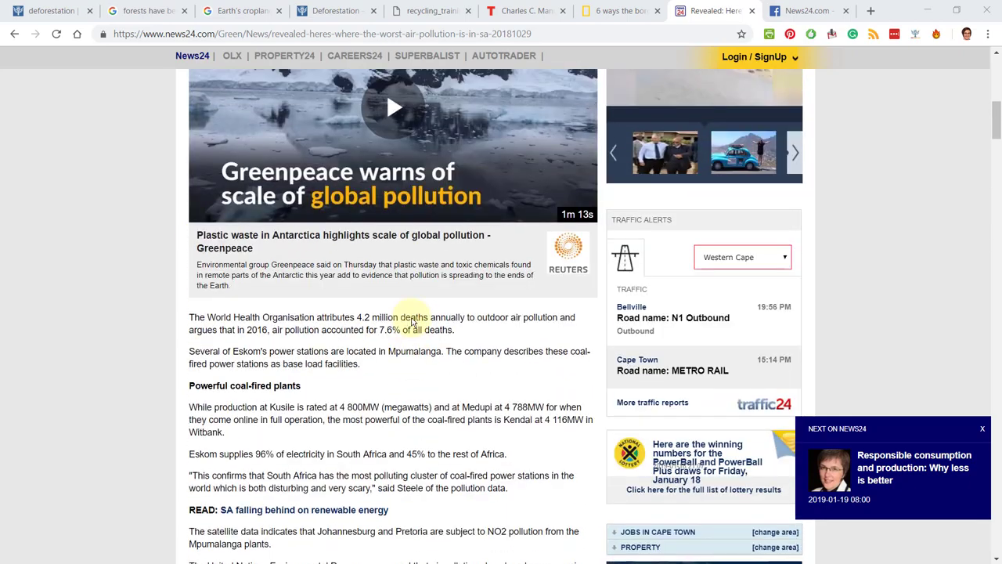
scroll(413, 321, "up", 3)
scroll(412, 316, "up", 5)
scroll(345, 220, "up", 5)
scroll(345, 227, "up", 3)
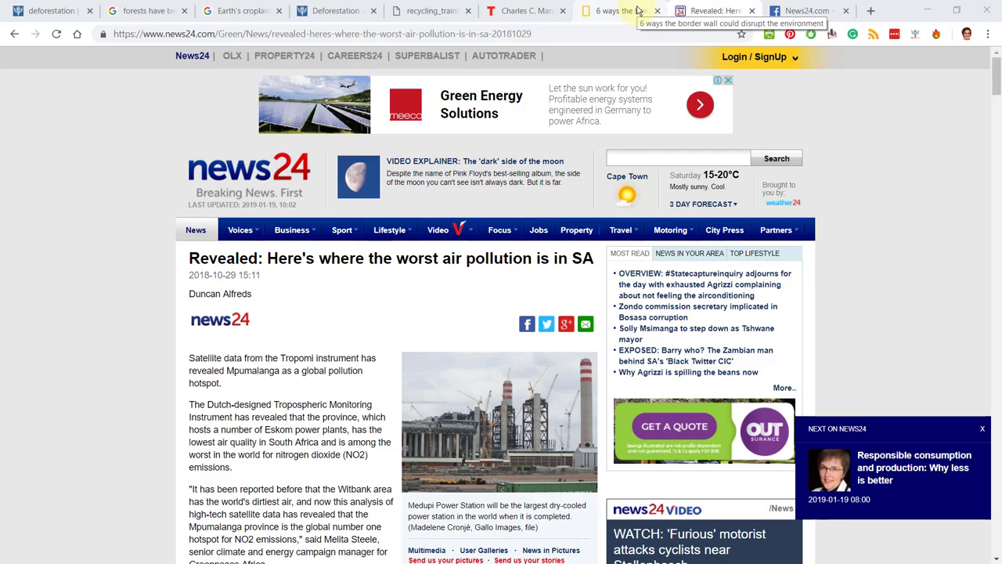
- Switch to the Britannica tab showing the Deforestation article's title and Stuart L. Pimm byline
left_click(43, 11)
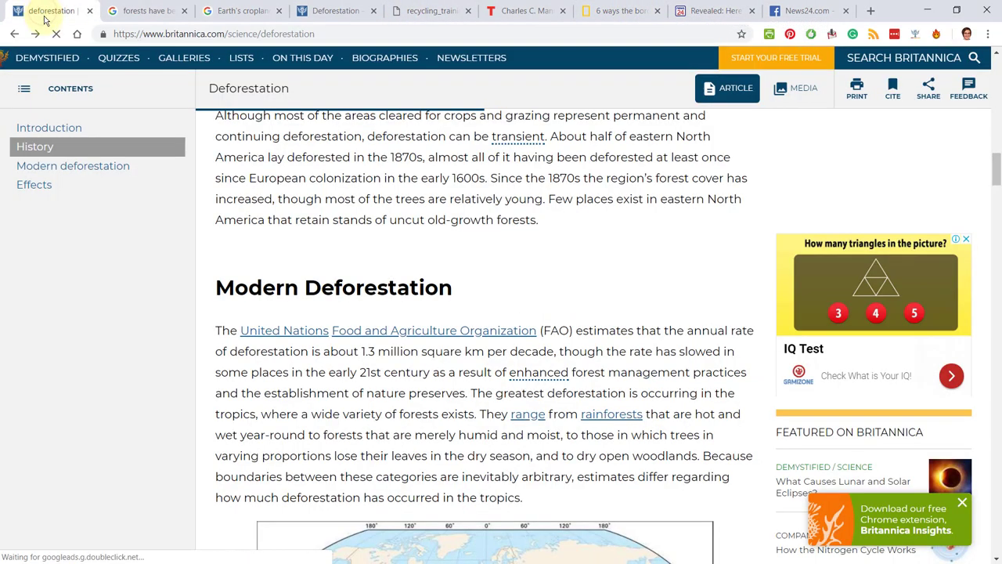
scroll(493, 225, "up", 5)
scroll(494, 226, "up", 5)
scroll(494, 226, "up", 5)
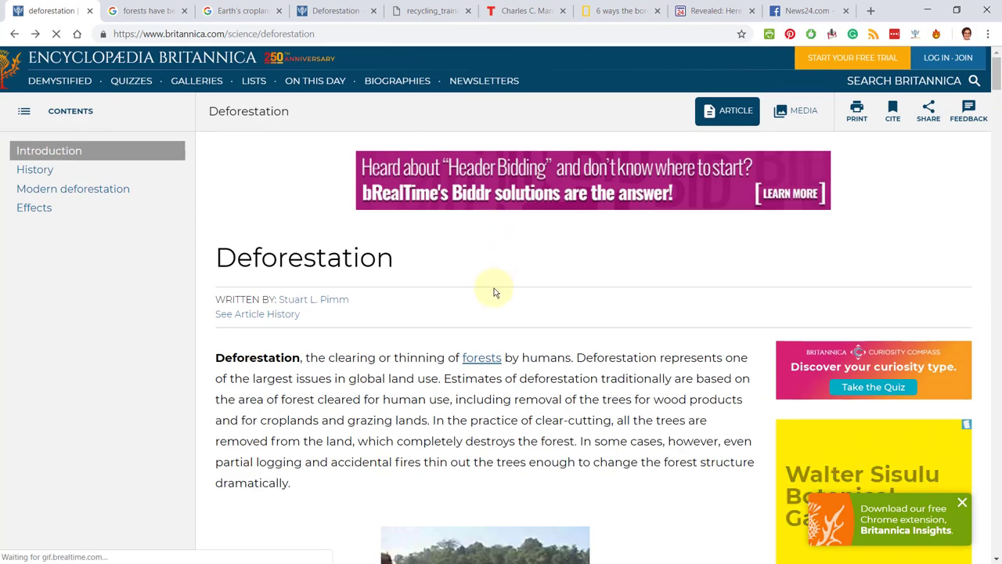